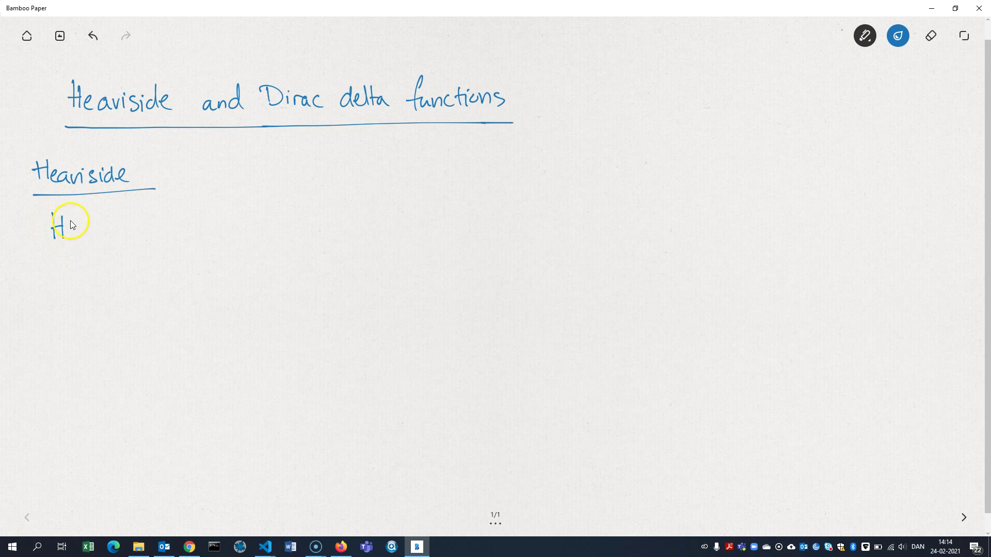
Handwrite H(t) = u(t) = θ(t) in blue beneath the Heaviside heading.
mouse_move(74, 217)
left_mouse_down()
mouse_move(71, 238)
mouse_move(86, 238)
left_mouse_up()
left_click_drag(131, 231, 130, 237)
mouse_move(142, 221)
left_mouse_down()
mouse_move(154, 235)
mouse_move(174, 221)
left_mouse_up()
mouse_move(167, 227)
left_mouse_down()
mouse_move(198, 223)
mouse_move(205, 235)
left_mouse_up()
Close θ(t), then draw the red unit step: zero level, jump at the origin, top level.
left_click_drag(213, 219, 223, 236)
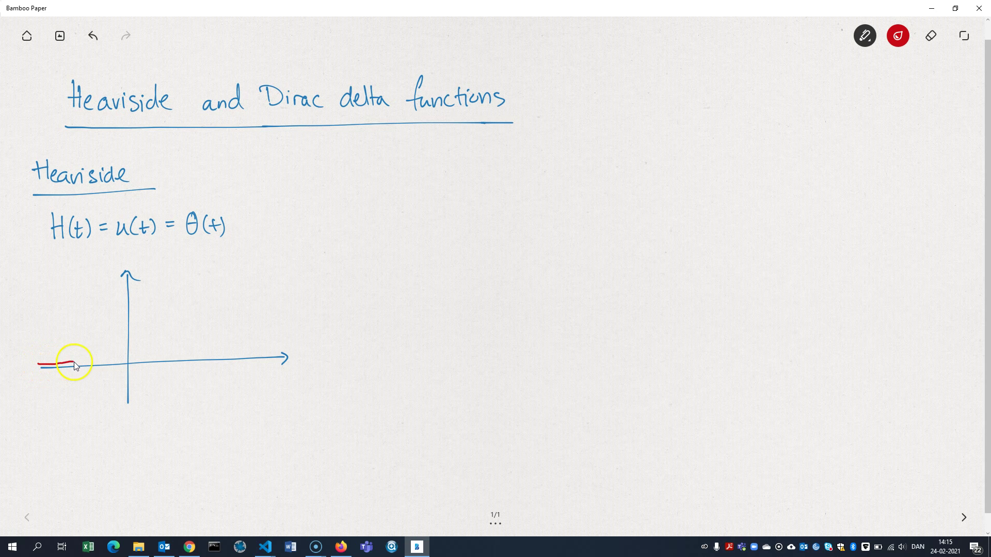
left_click_drag(75, 365, 129, 358)
left_click_drag(127, 359, 127, 319)
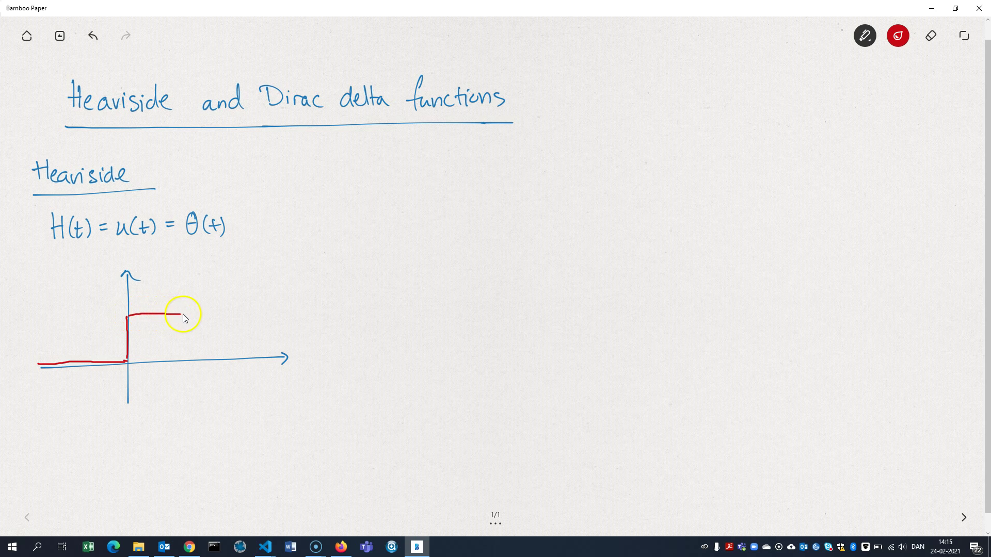
left_click_drag(219, 312, 277, 310)
Label the axes t and H(t) in blue and mark height 1 on the vertical axis.
left_click_drag(280, 371, 287, 382)
left_click_drag(276, 376, 283, 363)
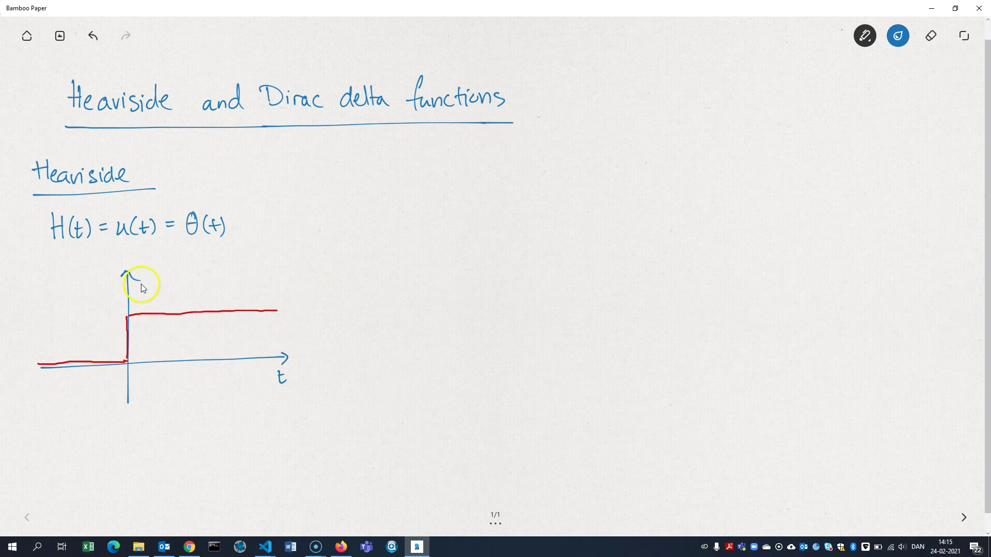
left_click_drag(160, 268, 161, 282)
left_click_drag(155, 274, 170, 281)
left_click_drag(110, 308, 130, 313)
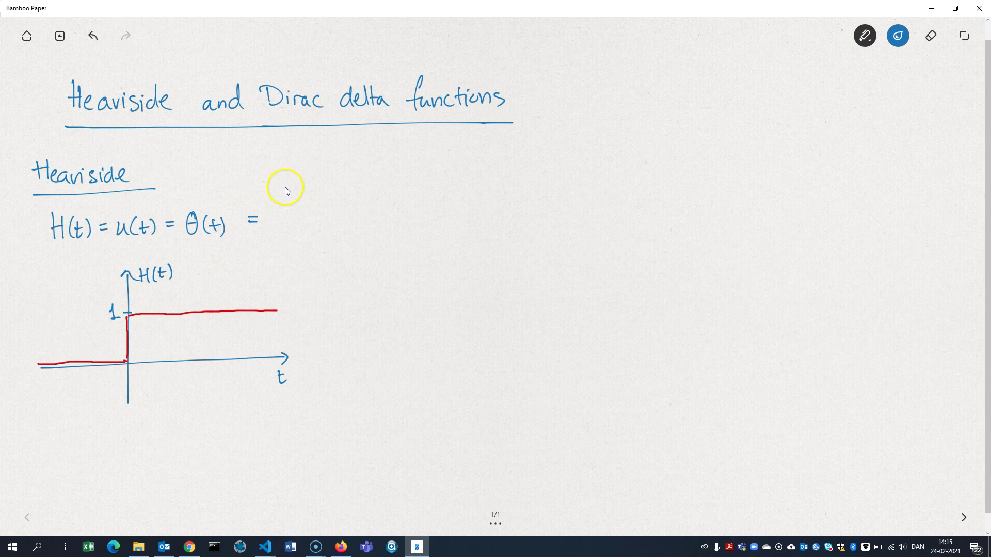
Write a brace with cases 0 for t<0, ? for t=0, and 1 for t>0.
left_click_drag(289, 181, 291, 262)
mouse_move(321, 185)
left_mouse_down()
mouse_move(355, 206)
mouse_move(378, 191)
mouse_move(396, 202)
mouse_move(404, 188)
left_mouse_up()
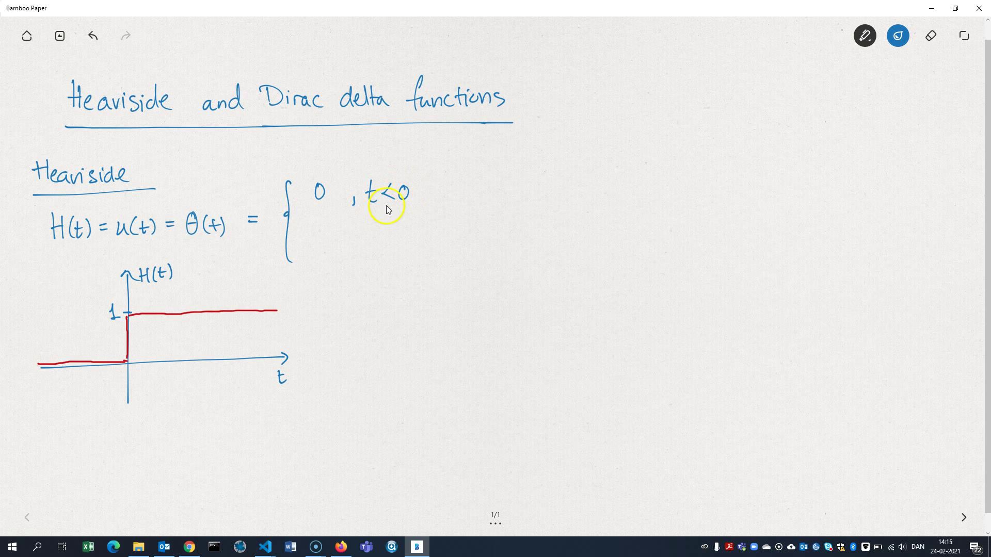
mouse_move(319, 246)
left_mouse_down()
mouse_move(318, 264)
mouse_move(352, 267)
mouse_move(386, 247)
mouse_move(391, 260)
mouse_move(414, 257)
left_mouse_up()
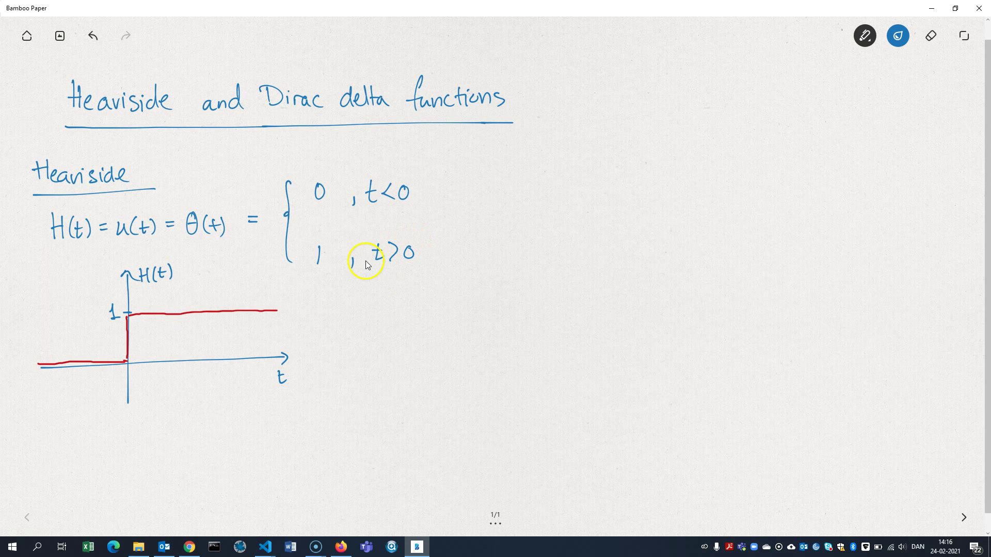
mouse_move(377, 216)
left_mouse_down()
mouse_move(379, 233)
mouse_move(385, 221)
mouse_move(406, 222)
left_mouse_up()
left_click_drag(314, 217, 318, 228)
left_click(320, 232)
Note 'sympy' and 'numpy' beside the definition and add ½, 0, 1 as values at t=0.
mouse_move(450, 211)
left_mouse_down()
mouse_move(448, 221)
mouse_move(481, 217)
left_mouse_up()
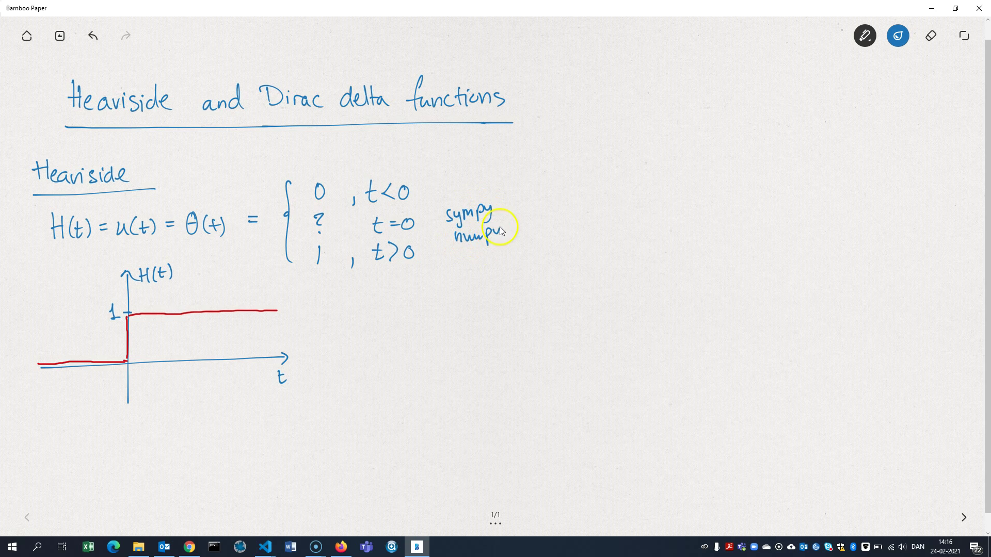
mouse_move(499, 227)
left_mouse_down()
mouse_move(499, 242)
mouse_move(475, 207)
mouse_move(507, 213)
mouse_move(510, 228)
mouse_move(552, 210)
mouse_move(528, 238)
mouse_move(558, 237)
left_mouse_up()
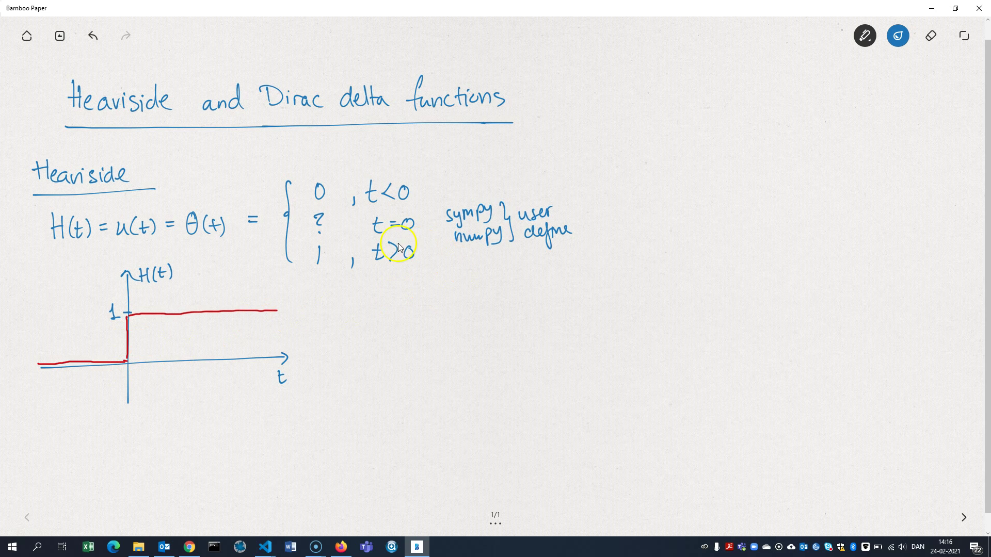
mouse_move(333, 208)
left_mouse_down()
mouse_move(334, 223)
mouse_move(352, 220)
mouse_move(344, 235)
left_mouse_up()
left_click_drag(361, 219, 359, 227)
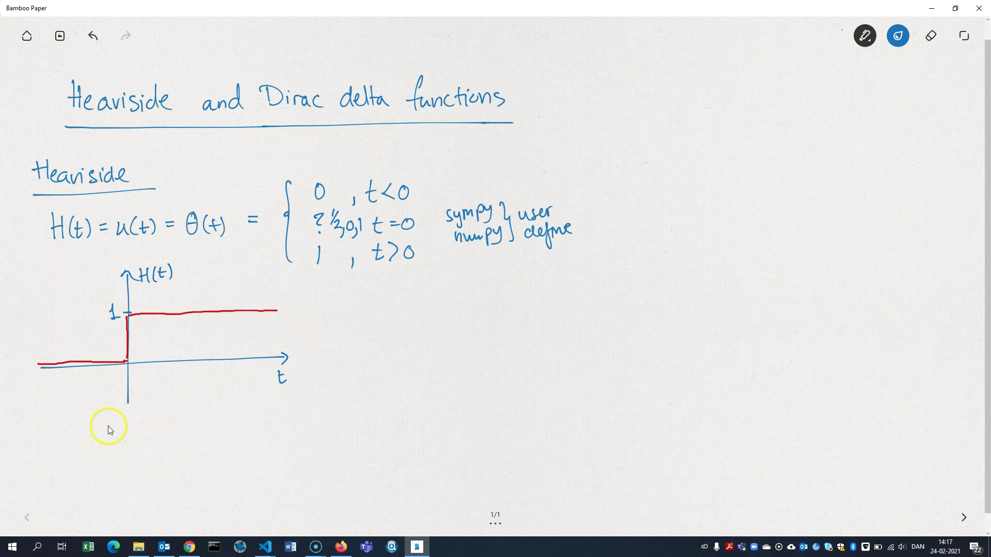
Write the integral ∫ f(t)H(t)dt below the step graph.
left_click_drag(82, 421, 71, 468)
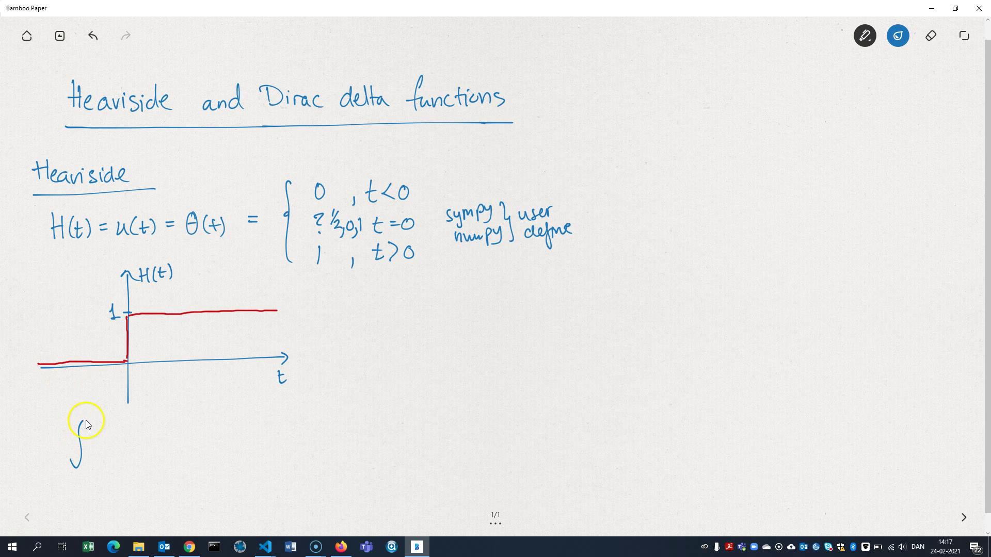
left_click_drag(101, 432, 95, 460)
left_click_drag(91, 450, 103, 458)
mouse_move(114, 445)
left_mouse_down()
mouse_move(112, 458)
mouse_move(143, 458)
left_mouse_up()
left_click_drag(134, 449, 155, 459)
left_click_drag(151, 449, 161, 449)
mouse_move(165, 441)
left_mouse_down()
mouse_move(142, 452)
mouse_move(195, 458)
left_mouse_up()
left_click_drag(189, 448, 201, 448)
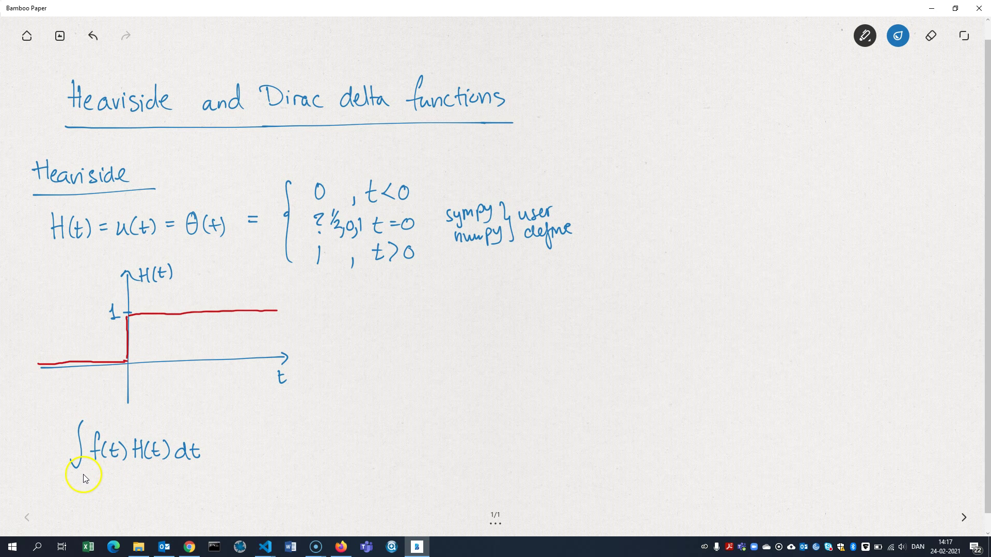
Add limits a and b, mark them on the t-axis, and sketch the f(t) curve.
left_click_drag(89, 473, 91, 482)
left_click_drag(88, 408, 94, 419)
left_click_drag(57, 369, 62, 393)
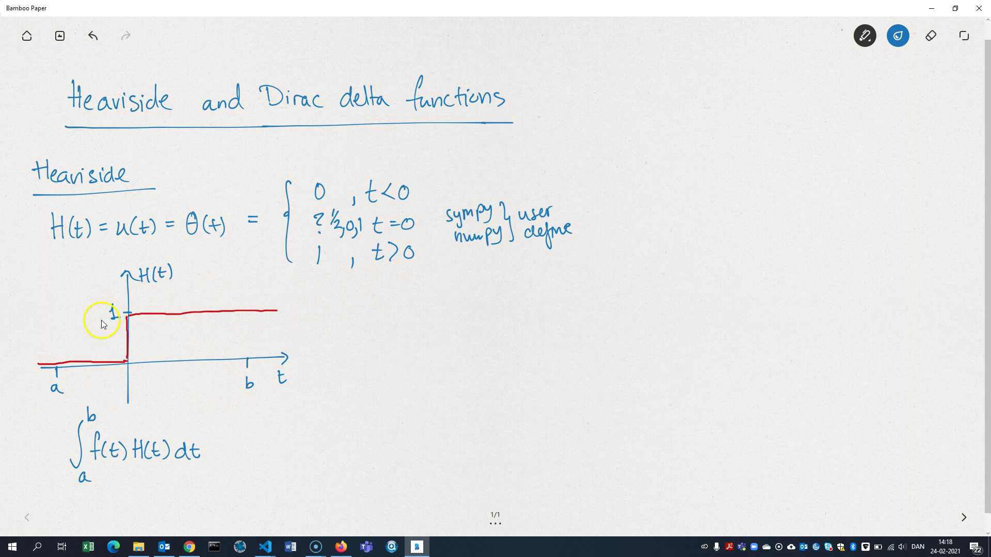
mouse_move(33, 393)
left_mouse_down()
mouse_move(68, 323)
mouse_move(156, 337)
mouse_move(192, 294)
mouse_move(211, 335)
mouse_move(287, 372)
left_mouse_up()
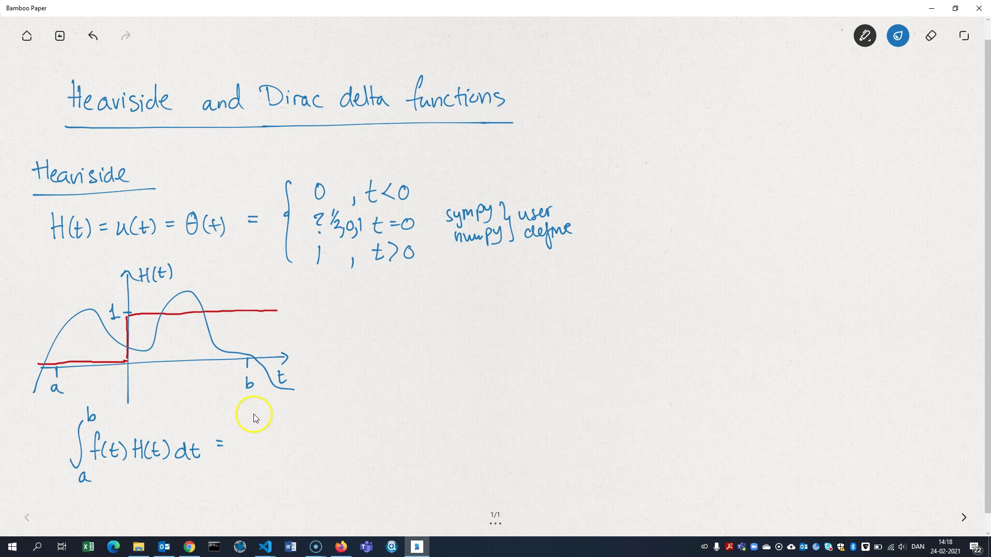
Split into ∫ₐ⁰ f(t)H(t)dt plus ∫₀ᵇ f(t)H(t)dt.
mouse_move(253, 412)
left_mouse_down()
mouse_move(246, 468)
mouse_move(269, 467)
mouse_move(262, 405)
mouse_move(261, 451)
left_mouse_up()
mouse_move(273, 434)
left_mouse_down()
mouse_move(272, 445)
mouse_move(302, 439)
mouse_move(319, 451)
mouse_move(344, 438)
mouse_move(363, 474)
mouse_move(379, 464)
left_mouse_up()
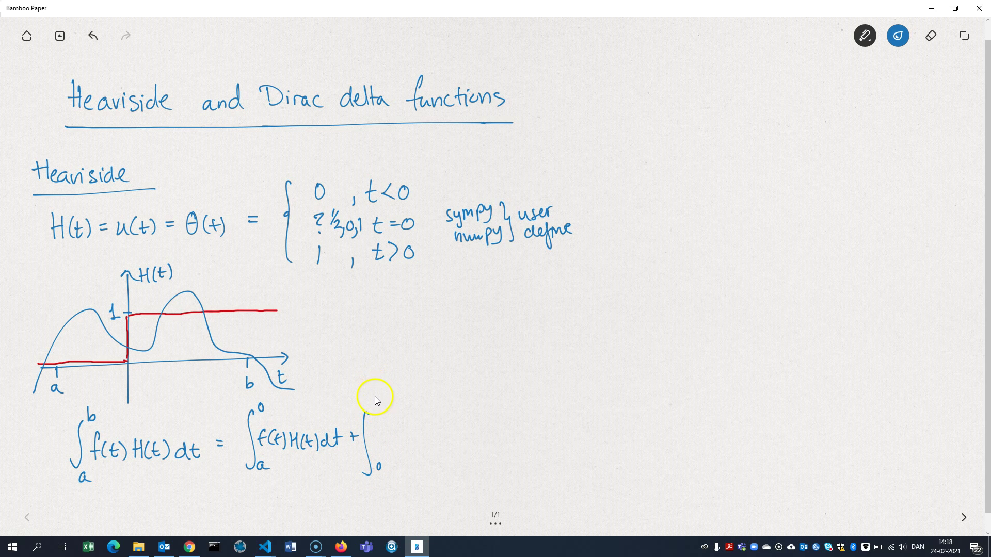
mouse_move(383, 425)
left_mouse_down()
mouse_move(377, 447)
mouse_move(389, 438)
mouse_move(417, 447)
left_mouse_up()
left_click_drag(424, 433, 423, 447)
left_click_drag(429, 433, 437, 447)
left_click_drag(447, 437, 456, 444)
left_click_drag(449, 434, 459, 433)
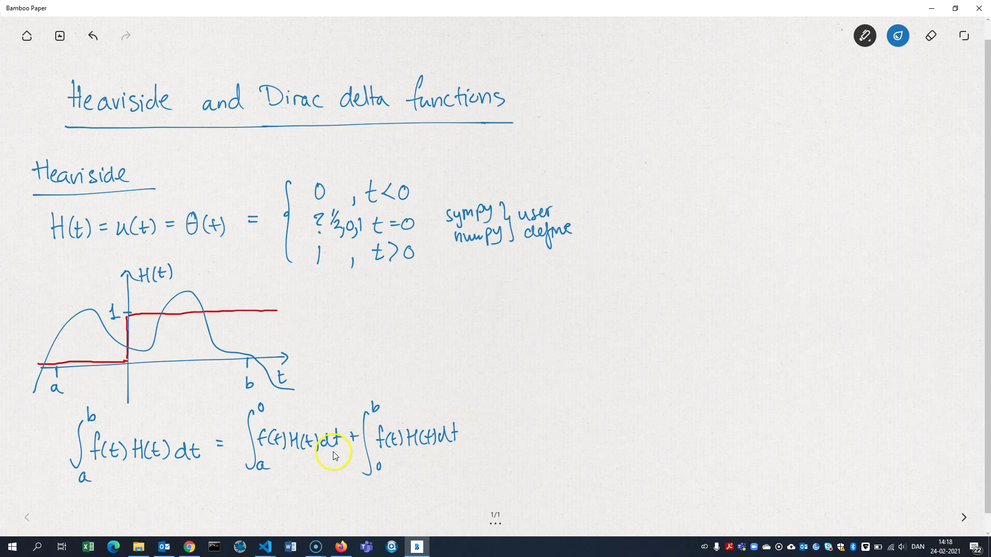
Annotate H(t) with arrows: 0 in the first integral, 1 in the second.
left_click_drag(304, 471, 303, 455)
left_click_drag(299, 462, 309, 459)
left_click_drag(307, 484, 305, 485)
mouse_move(425, 468)
left_mouse_down()
mouse_move(424, 456)
mouse_move(439, 493)
left_mouse_up()
Write the reduced result ∫₀ᵇ f(t)dt = F(b) − F(0).
left_click_drag(500, 405, 497, 454)
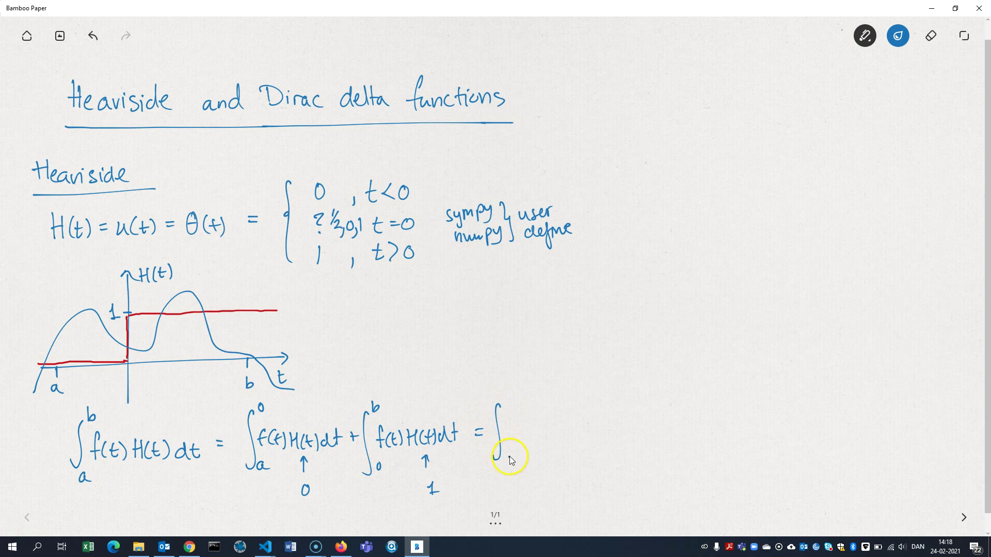
mouse_move(508, 391)
left_mouse_down()
mouse_move(516, 440)
mouse_move(538, 439)
left_mouse_up()
left_click_drag(548, 429, 551, 439)
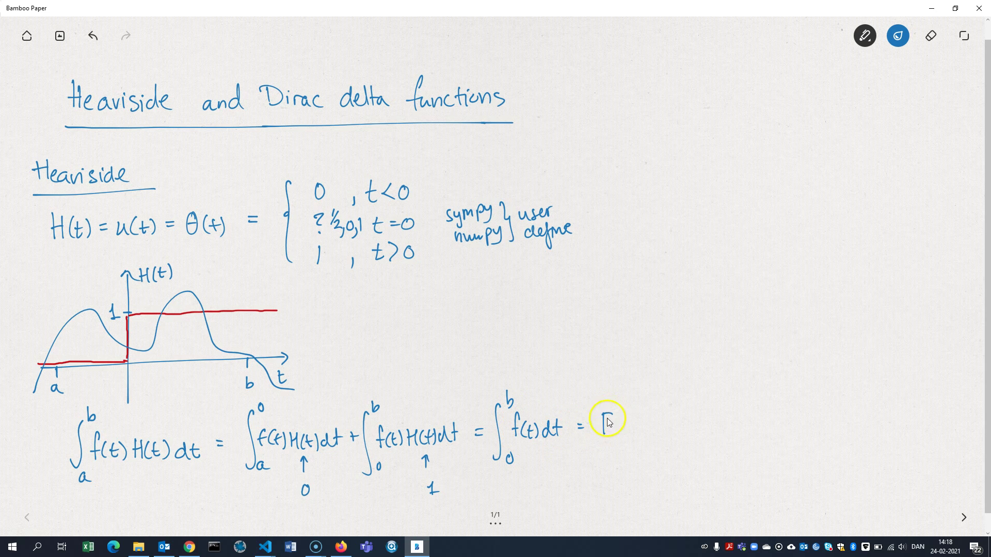
mouse_move(604, 414)
left_mouse_down()
mouse_move(622, 415)
mouse_move(616, 442)
left_mouse_up()
mouse_move(620, 426)
left_mouse_down()
mouse_move(635, 443)
mouse_move(667, 414)
mouse_move(688, 441)
left_mouse_up()
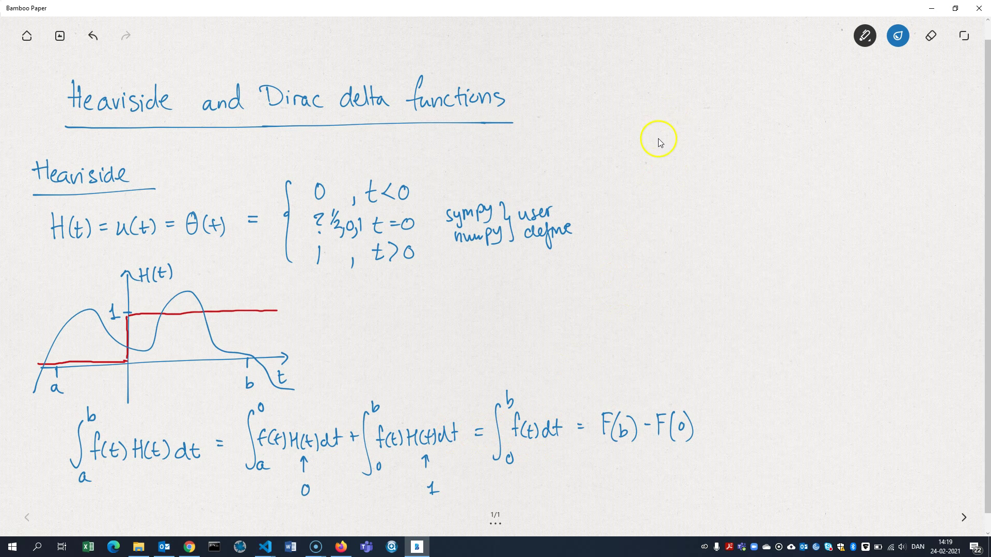
Draw a new set of axes with arrowheads at the top right.
left_click_drag(736, 63, 740, 195)
left_click_drag(635, 147, 839, 145)
left_click_drag(733, 69, 743, 69)
mouse_move(830, 146)
left_mouse_down()
mouse_move(903, 150)
mouse_move(896, 155)
left_mouse_up()
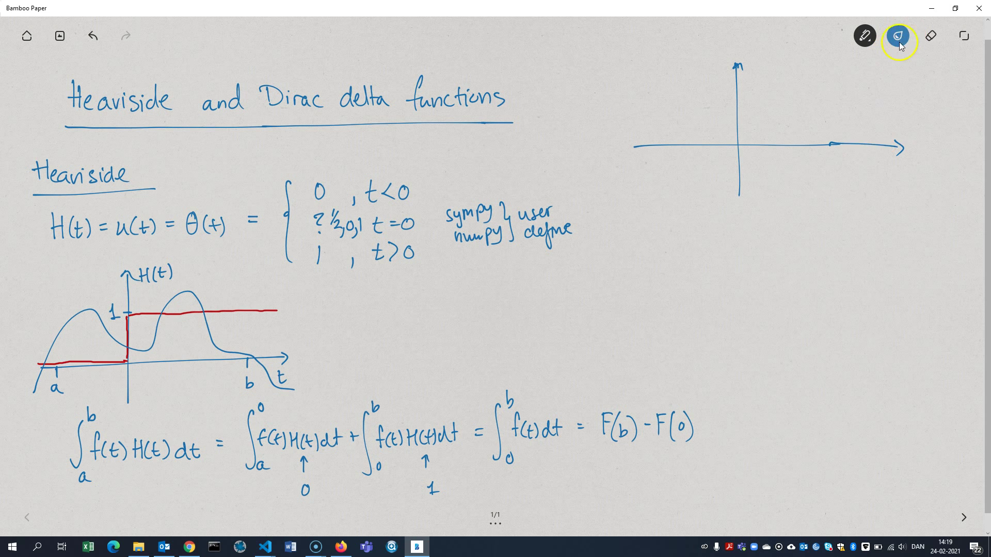
In dark red, draw the pulse line along the axis, undoing one misplaced stroke.
left_click(906, 36)
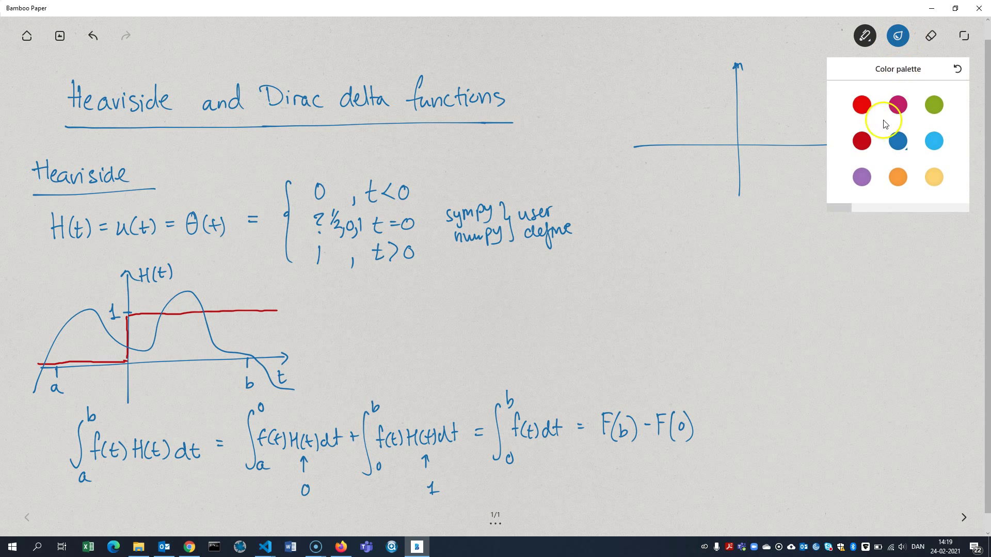
left_click(861, 140)
left_click(784, 169)
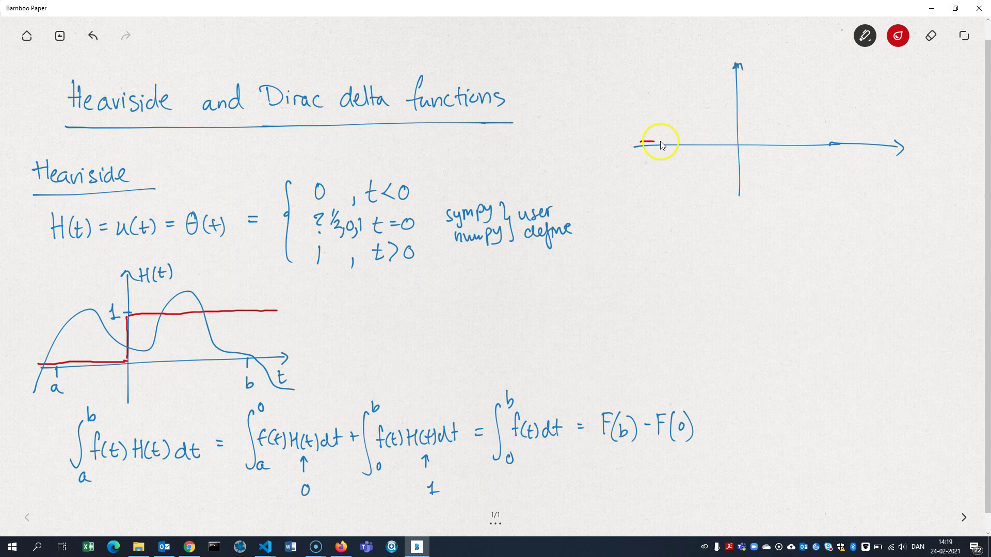
left_click_drag(784, 139, 790, 80)
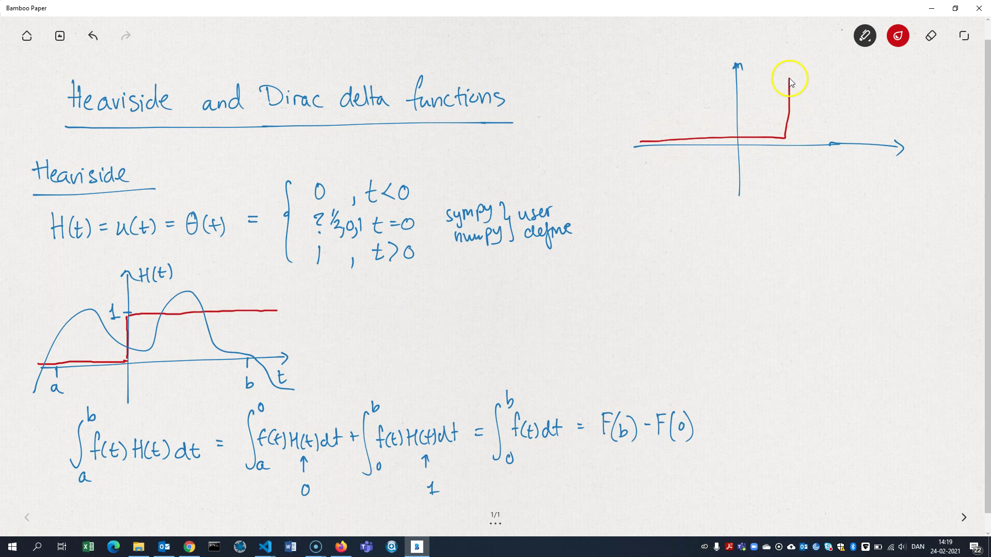
key("ctrl+z")
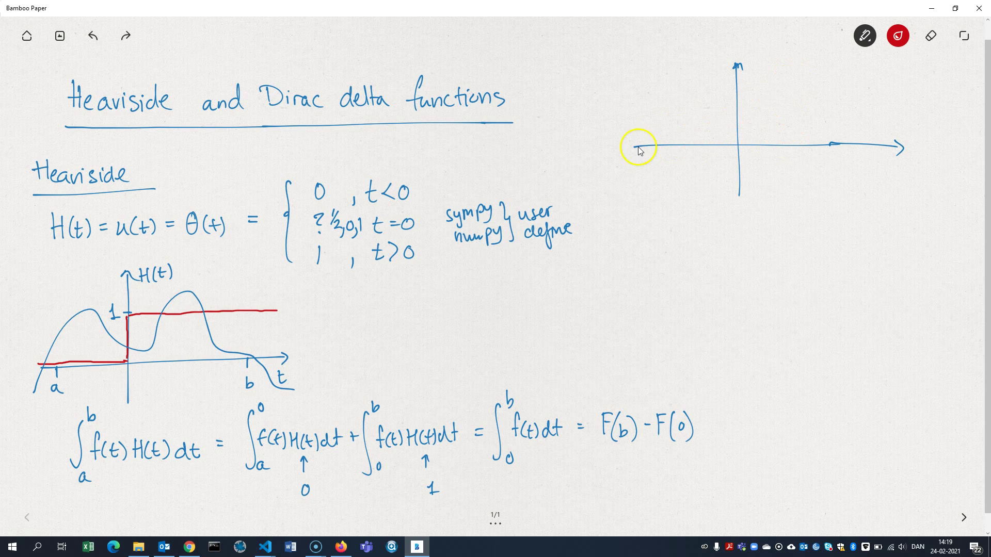
mouse_move(758, 138)
left_mouse_down()
mouse_move(804, 137)
mouse_move(801, 78)
mouse_move(832, 75)
mouse_move(853, 76)
mouse_move(856, 134)
mouse_move(885, 138)
left_mouse_up()
In blue, add tick marks on the axis labelled a and b.
left_click(898, 36)
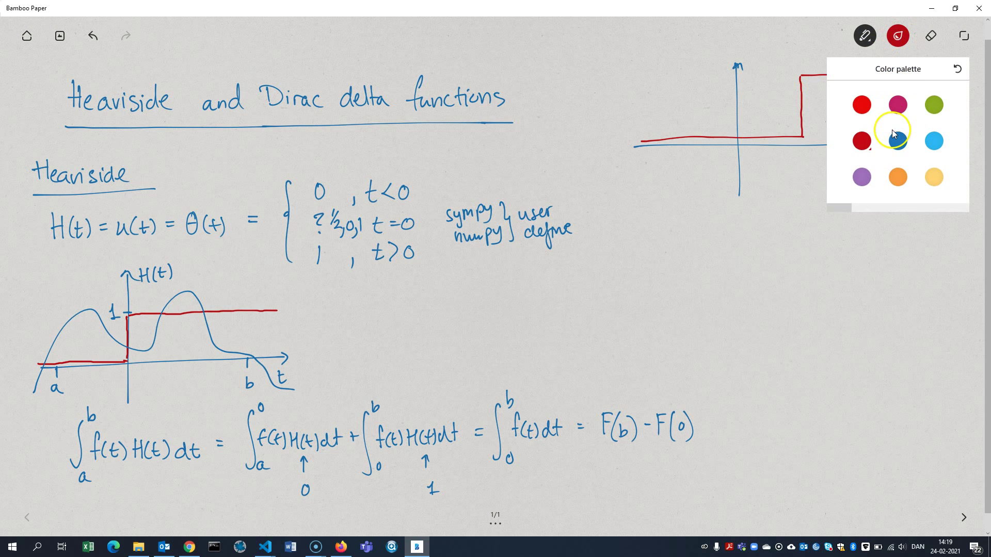
left_click(897, 138)
left_click(818, 160)
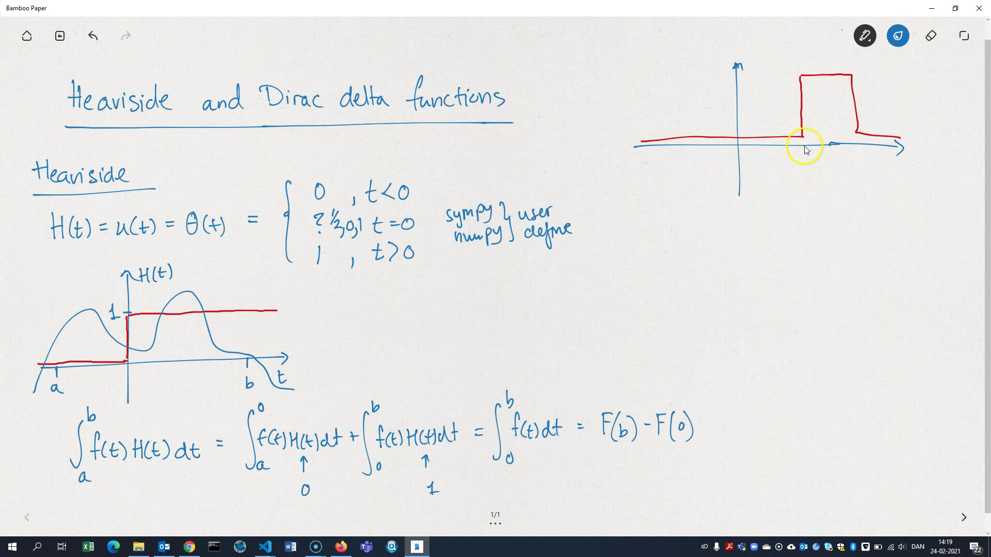
left_click_drag(804, 146, 816, 176)
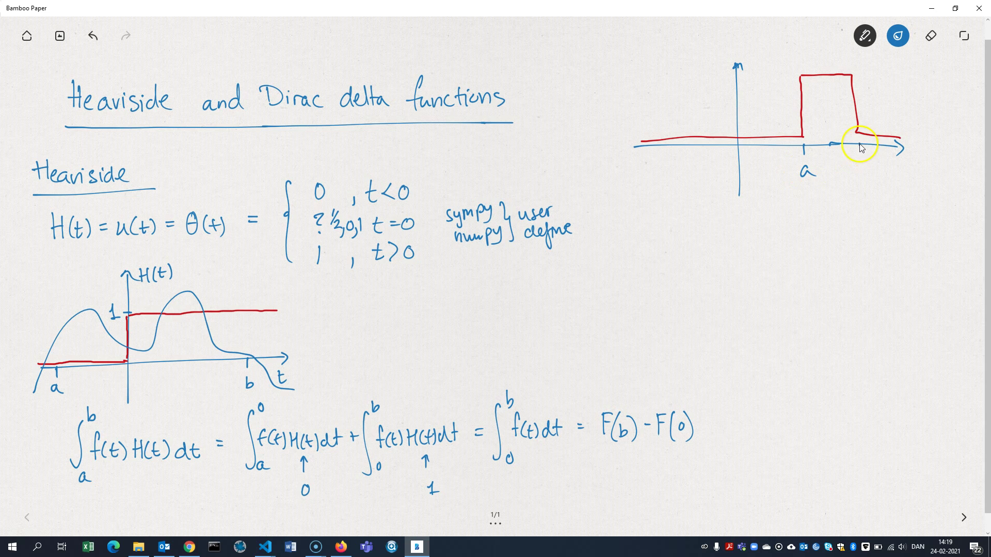
left_click_drag(860, 144, 859, 154)
left_click_drag(860, 166, 862, 180)
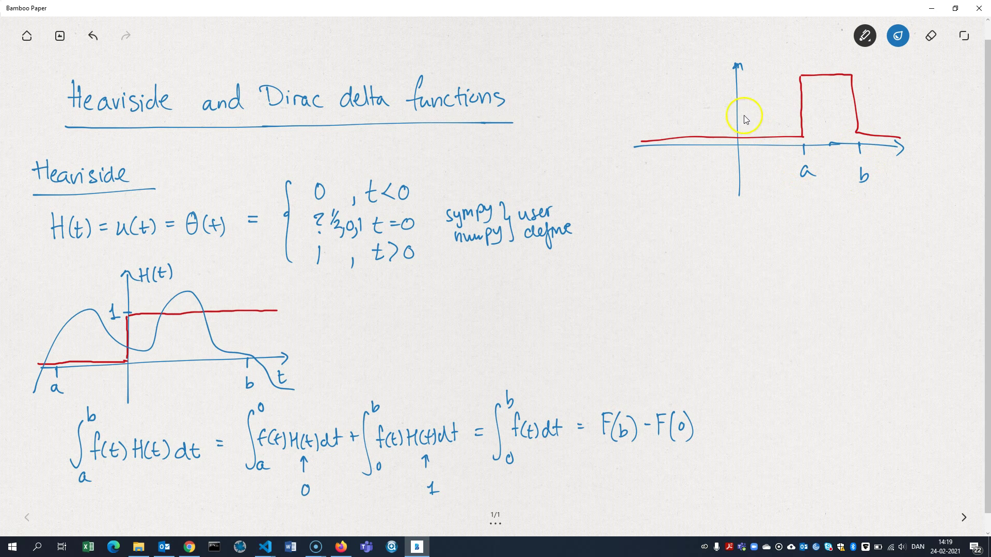
Label the pulse height c with a dotted guide line across to the pulse.
left_click_drag(713, 69, 707, 81)
left_click(753, 72)
left_click(763, 73)
left_click(773, 72)
left_click(786, 71)
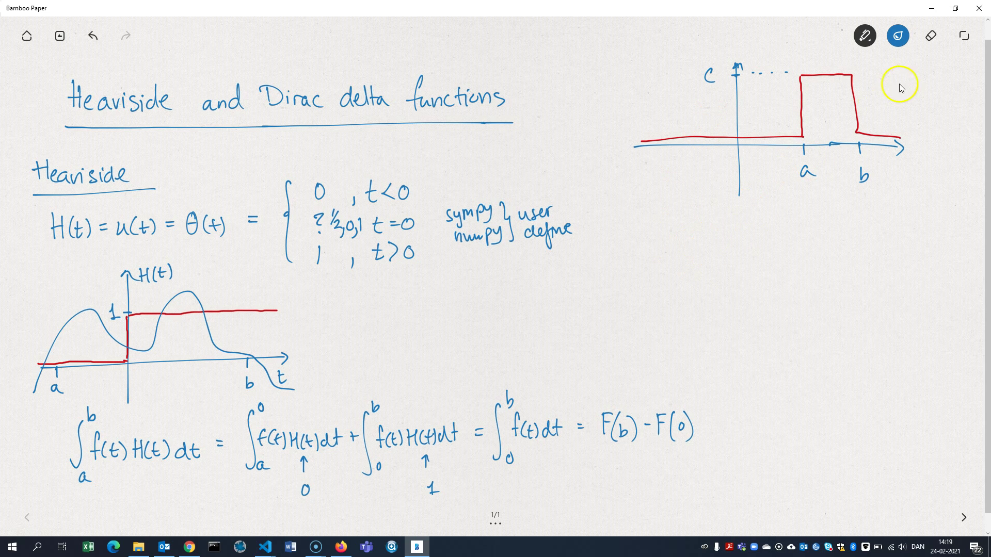
In dark red, arrow and label the pulse g(t), and write g(t) = below the graph.
left_click(898, 35)
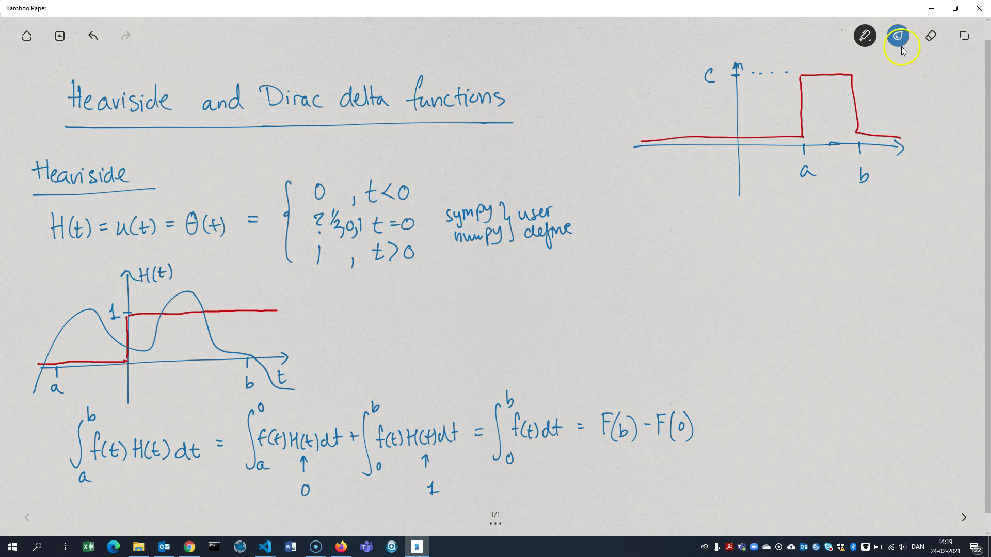
left_click(862, 141)
left_click(818, 162)
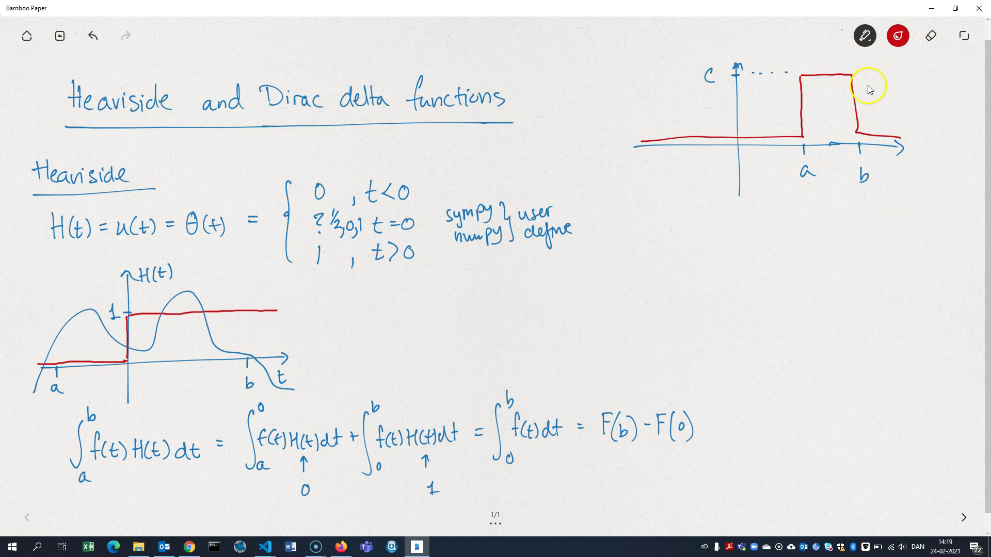
mouse_move(858, 94)
left_mouse_down()
mouse_move(883, 83)
mouse_move(864, 96)
mouse_move(916, 93)
left_mouse_up()
left_click_drag(910, 82, 927, 88)
left_click_drag(707, 239, 705, 239)
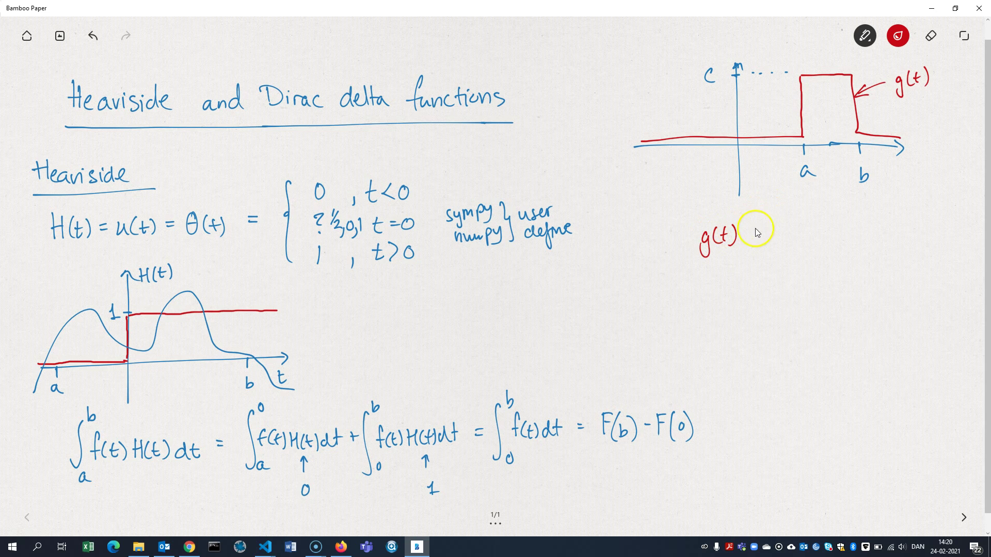
left_click_drag(747, 239, 759, 241)
In blue, complete c·H(t−a), arrow the height c, and trace the step from a.
left_click(898, 36)
left_click(898, 141)
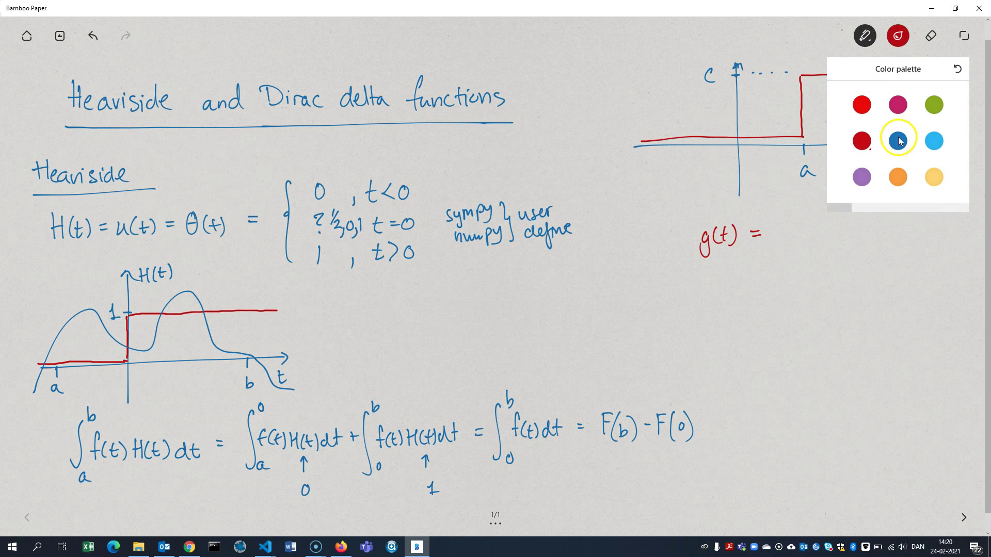
mouse_move(800, 221)
left_mouse_down()
mouse_move(801, 235)
mouse_move(809, 233)
left_mouse_up()
mouse_move(809, 221)
left_mouse_down()
mouse_move(810, 245)
mouse_move(845, 235)
mouse_move(857, 247)
left_mouse_up()
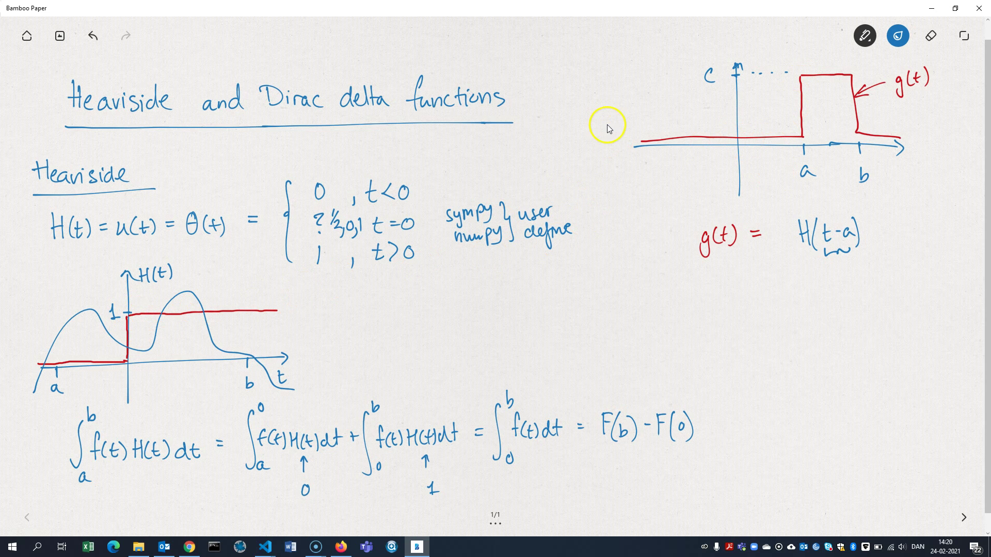
left_click_drag(679, 76, 695, 77)
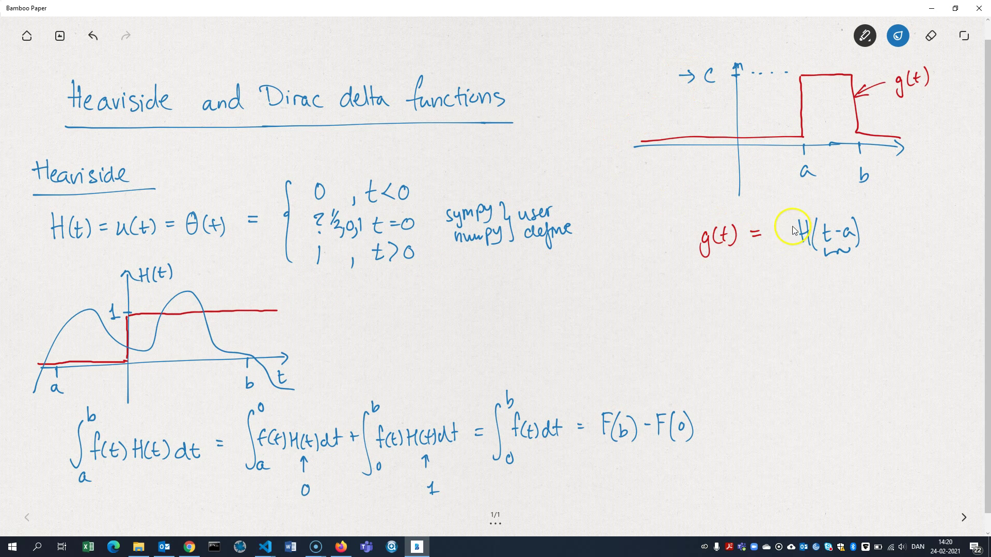
left_click_drag(789, 230, 791, 244)
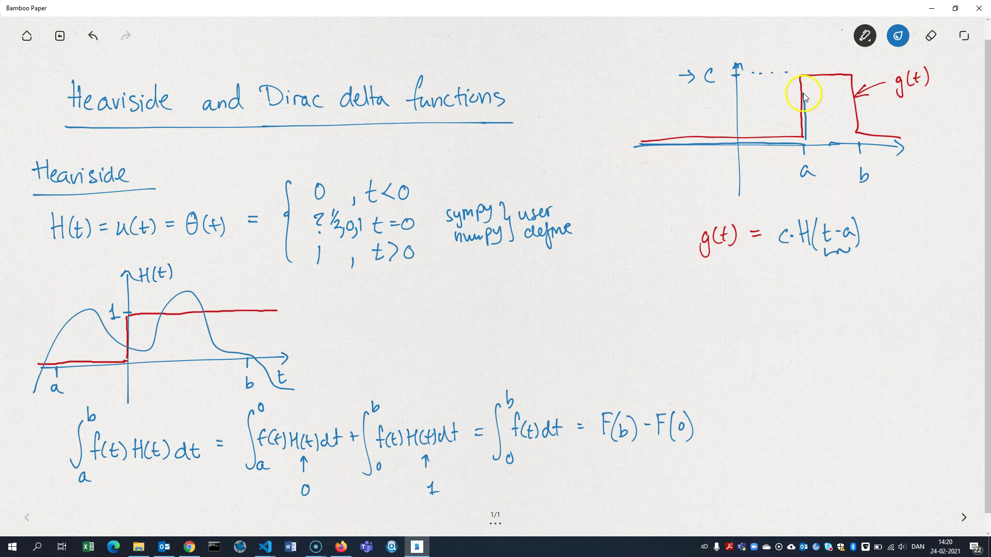
mouse_move(804, 93)
left_mouse_down()
mouse_move(808, 76)
mouse_move(945, 74)
left_mouse_up()
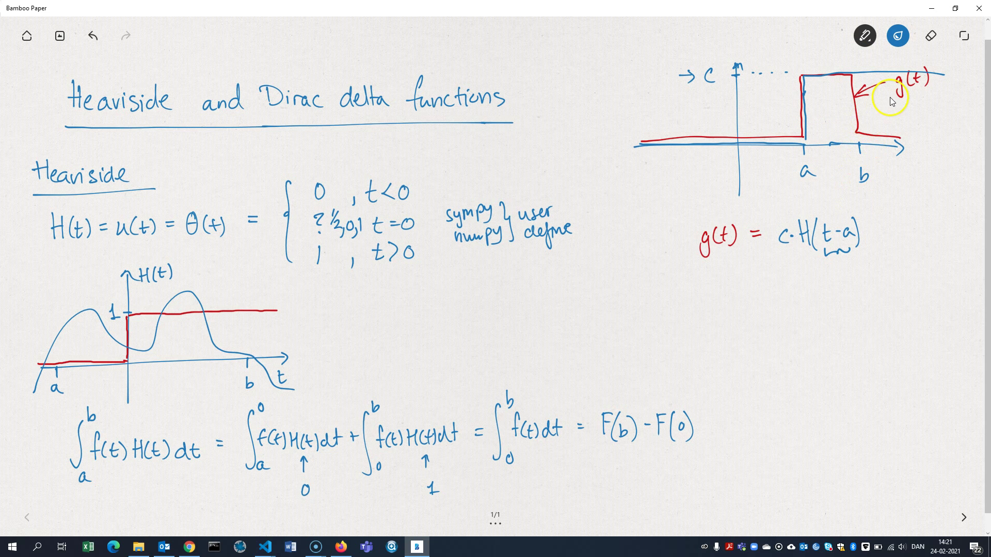
Redraw the dark red pulse line beyond b.
left_click(898, 36)
left_click(861, 140)
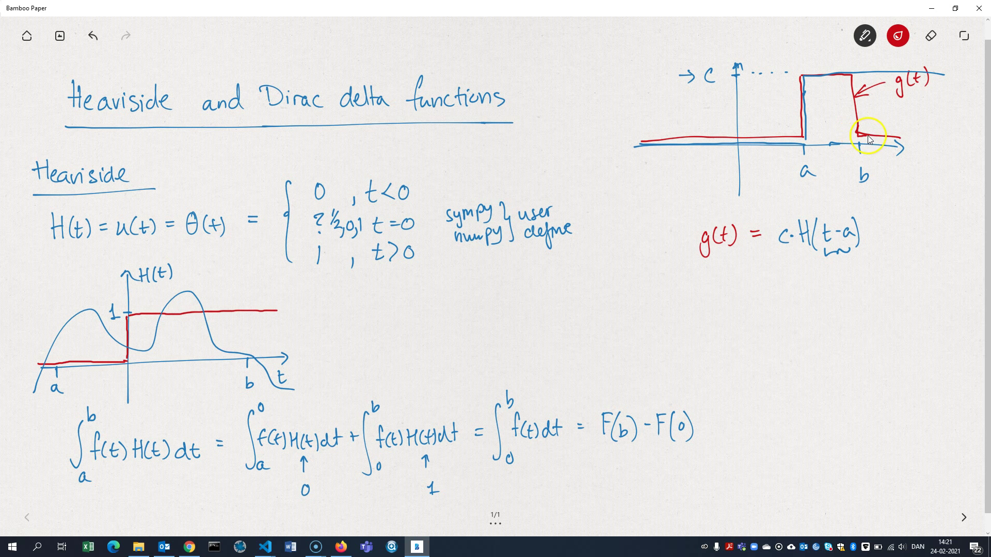
left_click_drag(899, 137, 857, 132)
left_click_drag(917, 138, 932, 138)
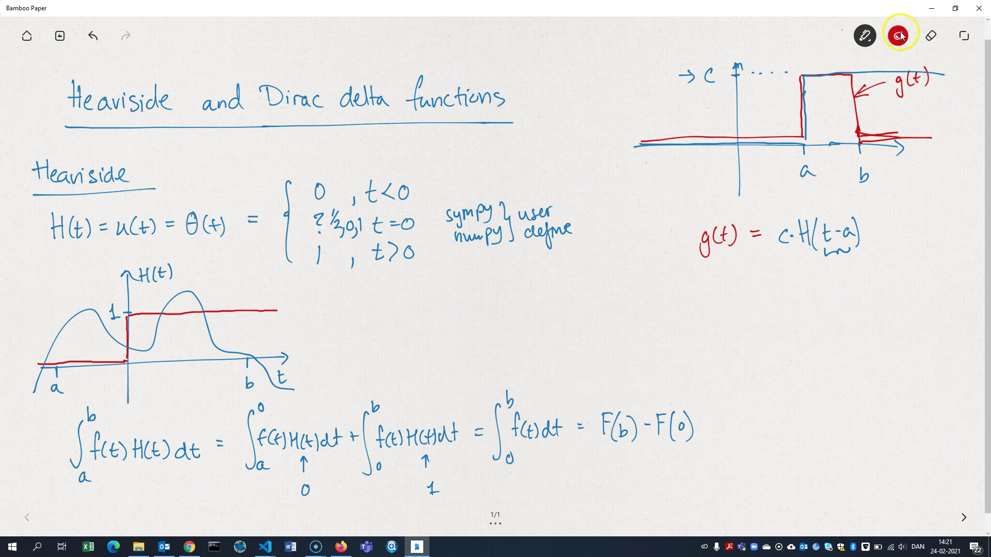
In blue, append − c·H(t−b), annotate =0 when t=b, and note 'step' by the heading.
left_click(900, 35)
left_click(898, 140)
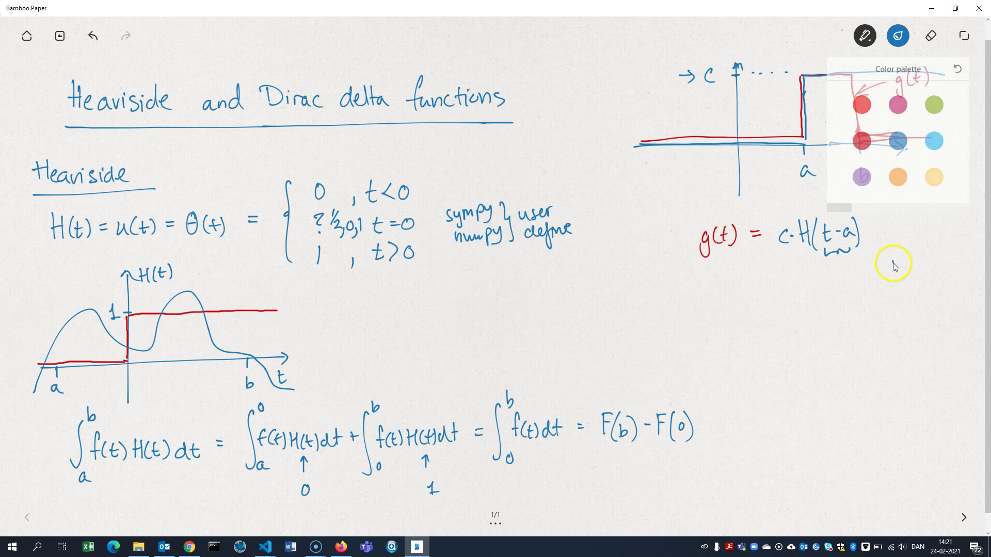
mouse_move(892, 231)
left_mouse_down()
mouse_move(907, 239)
mouse_move(914, 222)
mouse_move(922, 243)
mouse_move(933, 227)
mouse_move(951, 238)
left_mouse_up()
left_click(904, 231)
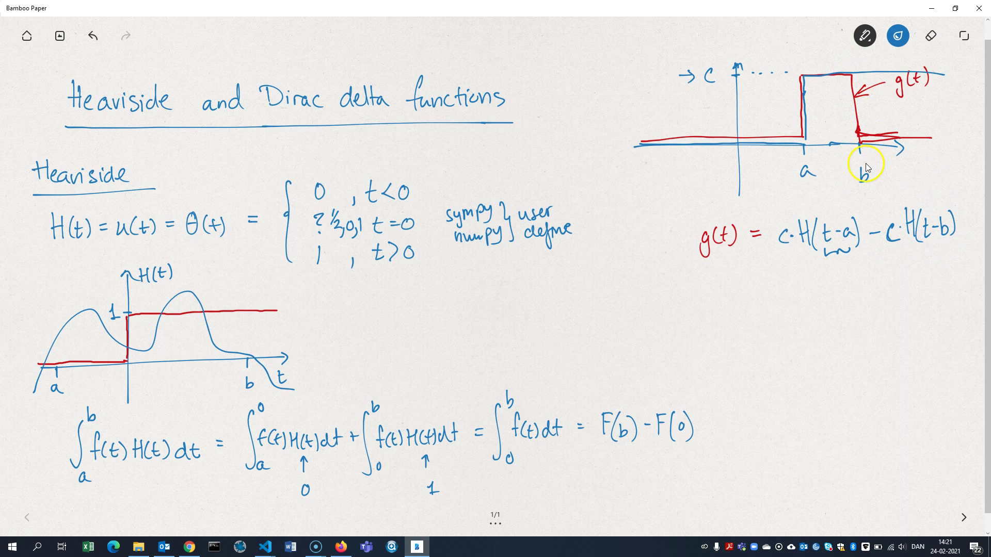
mouse_move(927, 256)
left_mouse_down()
mouse_move(944, 245)
mouse_move(922, 293)
mouse_move(947, 292)
mouse_move(924, 317)
left_mouse_up()
left_click_drag(916, 308, 928, 307)
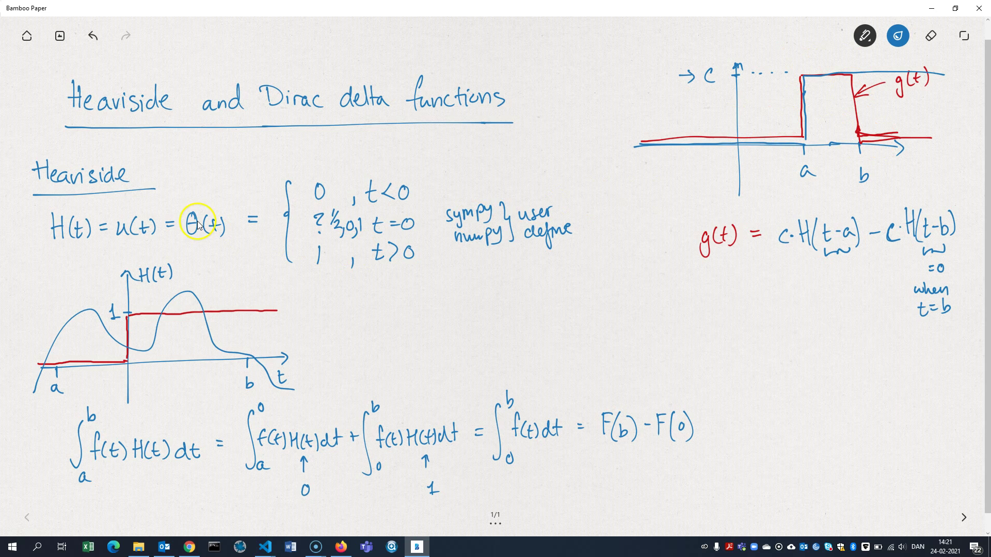
mouse_move(174, 153)
left_mouse_down()
mouse_move(185, 178)
mouse_move(198, 169)
mouse_move(233, 183)
mouse_move(233, 170)
mouse_move(251, 188)
mouse_move(267, 168)
mouse_move(272, 180)
mouse_move(279, 159)
mouse_move(285, 184)
left_mouse_up()
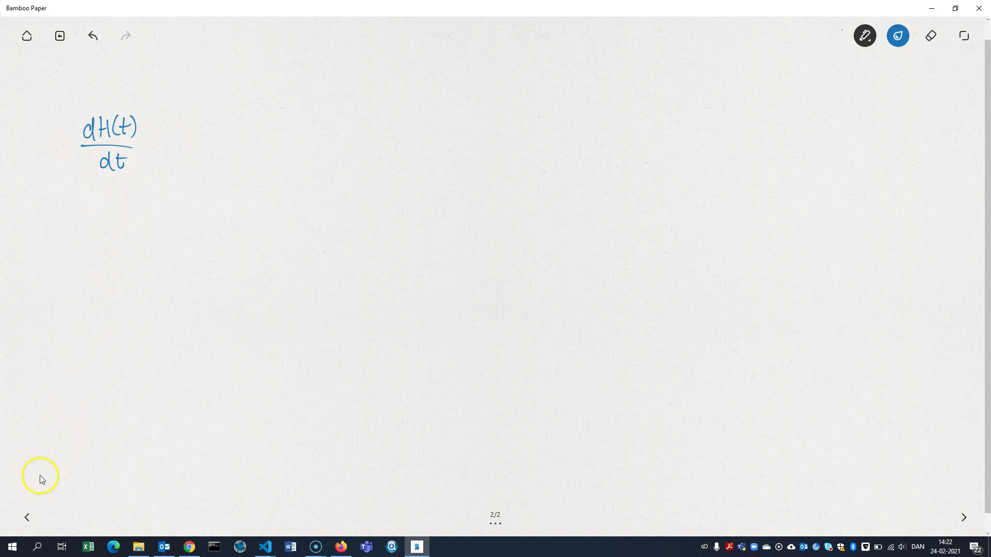
Sketch a step on the new page with arrowed axes and the zero level.
left_click_drag(267, 48, 268, 74)
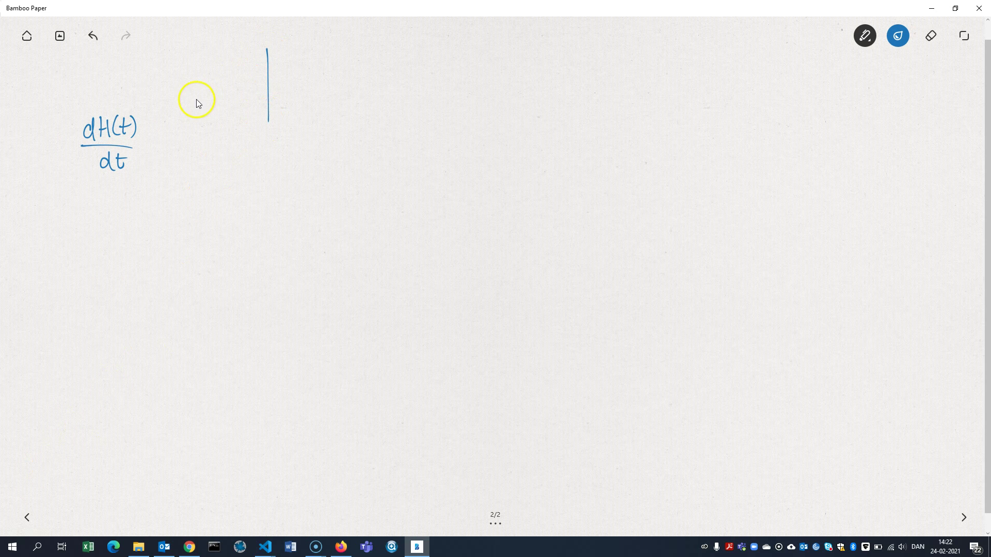
left_click_drag(196, 99, 365, 101)
left_click_drag(231, 98, 265, 100)
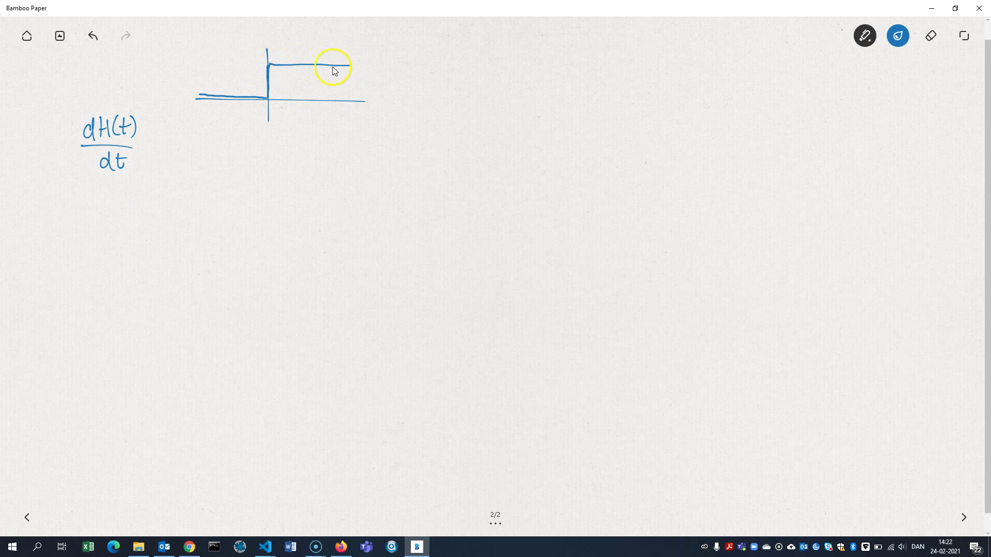
left_click_drag(262, 52, 274, 53)
left_click_drag(364, 95, 364, 109)
Point an arrow at the jump, write = δ(t), and start the 'Dirac delta' heading.
left_click_drag(290, 95, 272, 82)
mouse_move(156, 147)
left_mouse_down()
mouse_move(195, 157)
mouse_move(198, 129)
mouse_move(227, 140)
left_mouse_up()
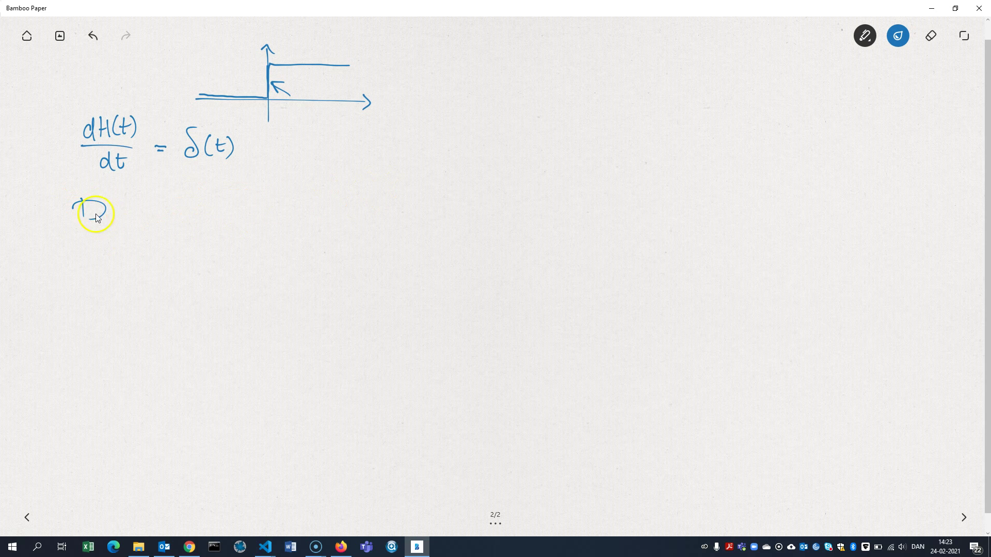
left_click_drag(116, 217, 219, 210)
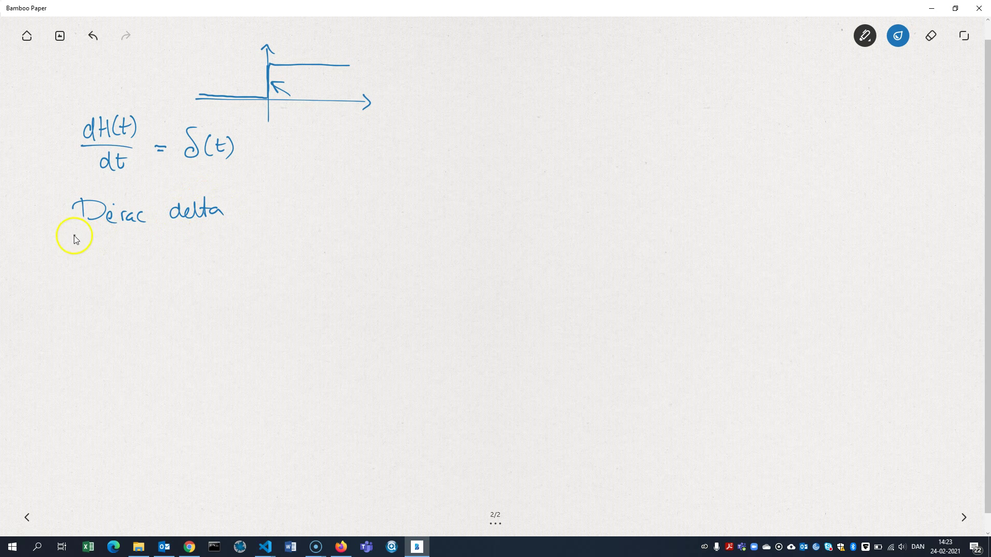
Underline the Dirac delta heading, draw a purple zero axis, and retrace the spike to the origin.
left_click_drag(74, 235, 243, 236)
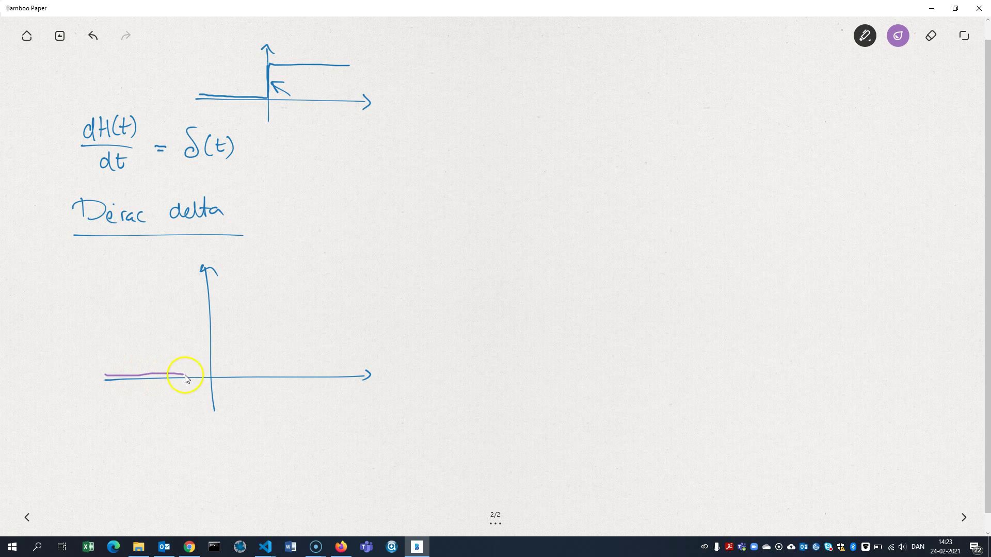
left_click_drag(208, 376, 208, 279)
left_click_drag(217, 378, 245, 378)
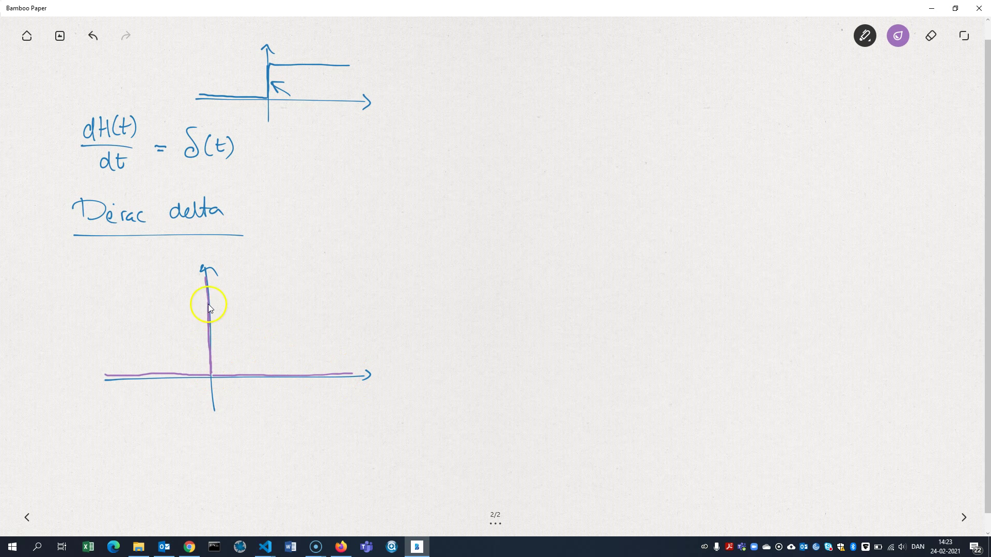
left_click_drag(206, 277, 209, 374)
left_click_drag(209, 295, 215, 371)
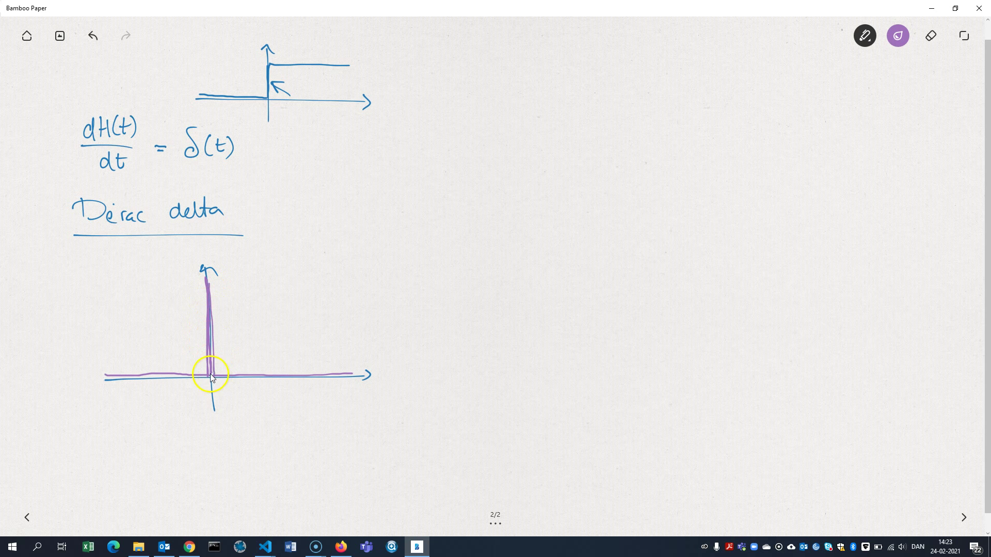
left_click(235, 372)
Switch the pen ink back to blue from the Color palette.
left_click(898, 36)
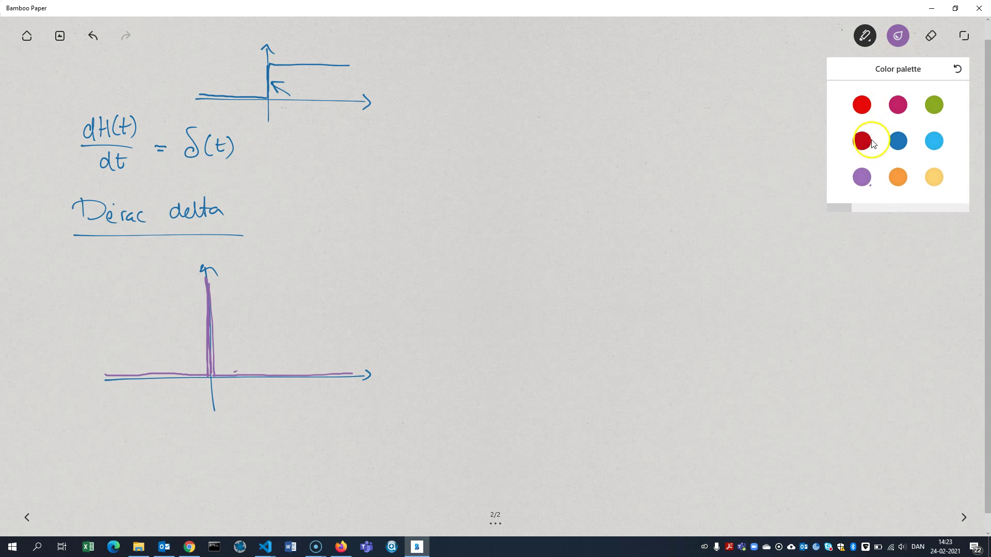
left_click(897, 142)
left_click(706, 136)
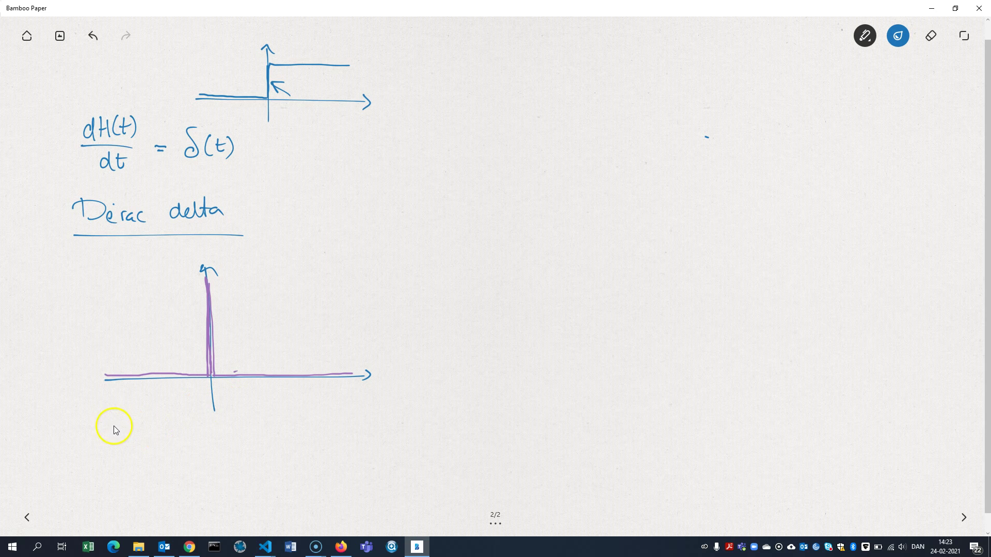
Write ∫ₐᵇ f(t)δ(t)dt below the graph, with limits a and b.
left_click_drag(114, 418, 112, 479)
left_click_drag(144, 438, 140, 468)
mouse_move(134, 456)
left_mouse_down()
mouse_move(162, 466)
mouse_move(166, 453)
mouse_move(185, 461)
mouse_move(189, 447)
mouse_move(205, 468)
left_mouse_up()
left_click_drag(215, 448, 215, 464)
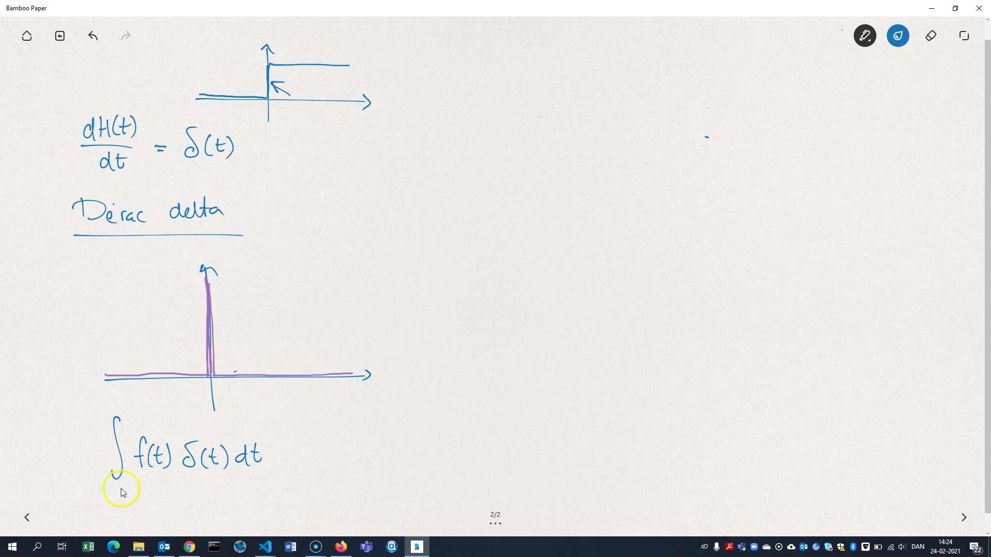
left_click_drag(127, 484, 128, 491)
left_click_drag(126, 416, 127, 428)
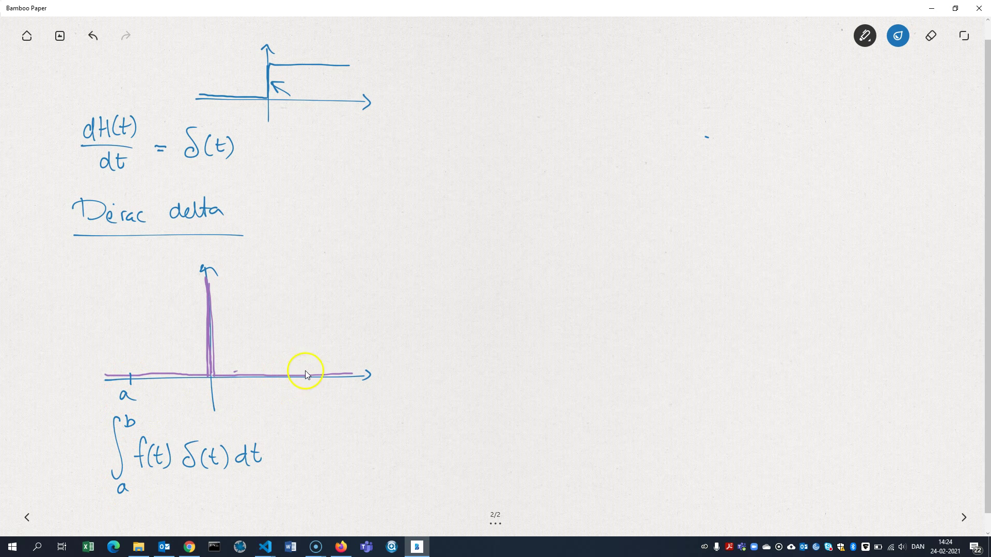
Mark b and label t on the axis, and finish the equation with = f(0), noting t=0.
left_click_drag(308, 370, 315, 400)
left_click_drag(289, 449, 295, 449)
left_click_drag(290, 454, 293, 455)
left_click_drag(372, 381, 377, 396)
left_click_drag(368, 386, 378, 385)
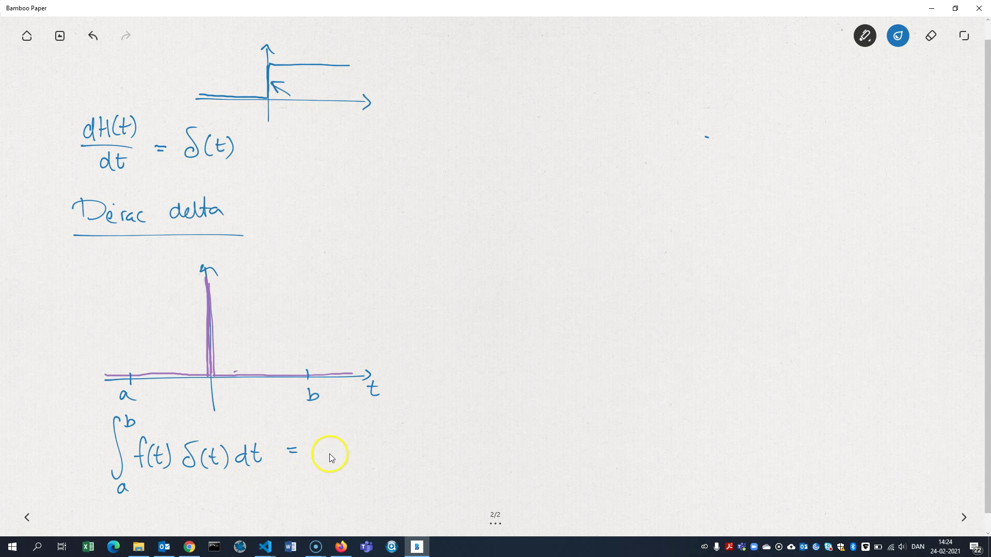
mouse_move(341, 442)
left_mouse_down()
mouse_move(332, 475)
mouse_move(365, 454)
mouse_move(375, 473)
left_mouse_up()
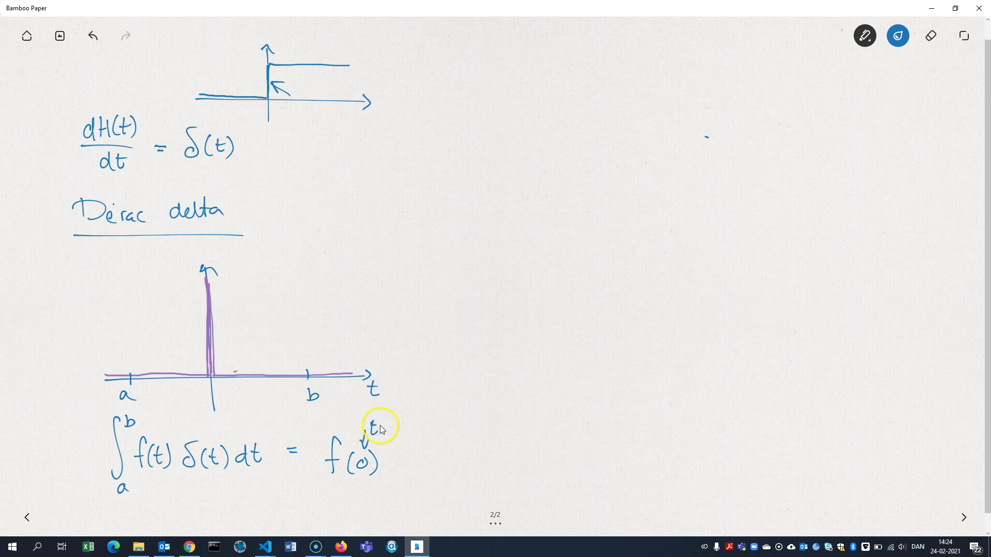
left_click_drag(379, 426, 384, 425)
left_click_drag(378, 429, 393, 424)
Circle the 0 in f(0), then write ∫ f(t)δ(t−c)dt at the top right.
left_click_drag(365, 458, 361, 465)
left_click_drag(479, 88, 468, 174)
left_click_drag(504, 136, 501, 148)
left_click_drag(498, 132, 507, 131)
mouse_move(516, 124)
left_mouse_down()
mouse_move(509, 150)
mouse_move(530, 149)
left_mouse_up()
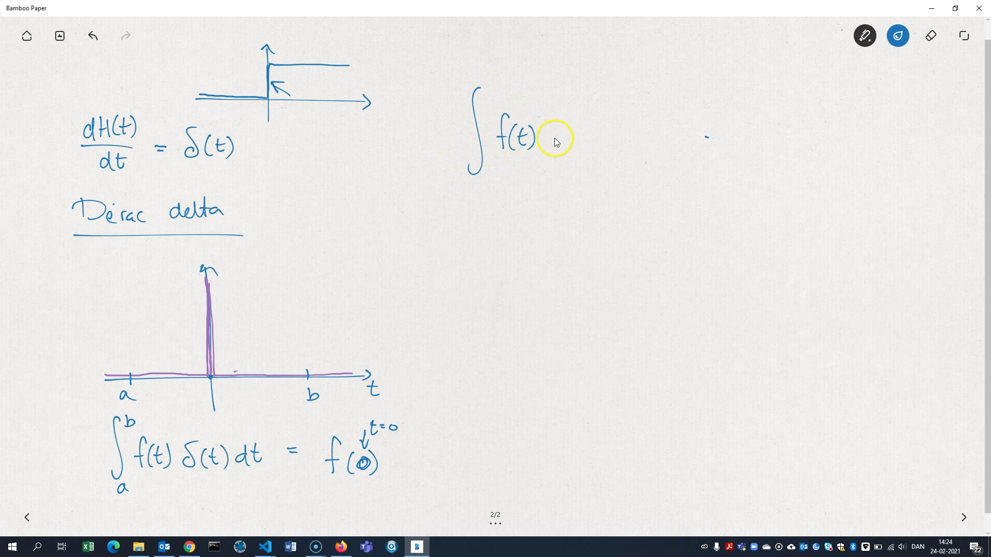
left_click_drag(585, 126, 586, 150)
left_click_drag(580, 133, 599, 135)
mouse_move(611, 133)
left_mouse_down()
mouse_move(604, 146)
mouse_move(614, 148)
left_mouse_up()
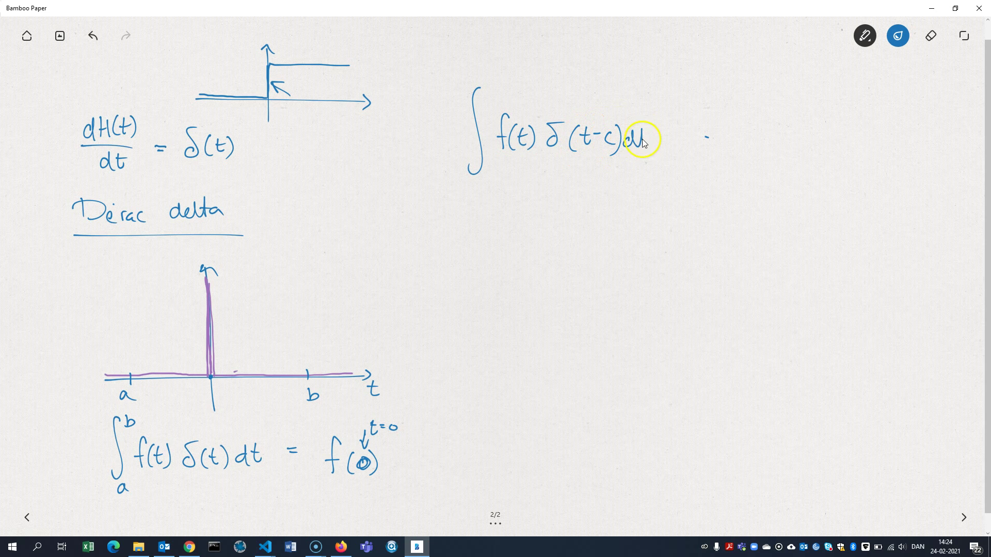
left_click_drag(632, 134, 646, 132)
Add limits a and b and the result = f(c), noting t=c and that (t−c) is 0.
left_click_drag(491, 177, 493, 184)
left_click_drag(488, 79, 495, 92)
mouse_move(744, 116)
left_mouse_down()
mouse_move(741, 151)
mouse_move(742, 135)
mouse_move(755, 133)
mouse_move(754, 148)
mouse_move(766, 137)
mouse_move(768, 146)
mouse_move(777, 128)
mouse_move(780, 150)
left_mouse_up()
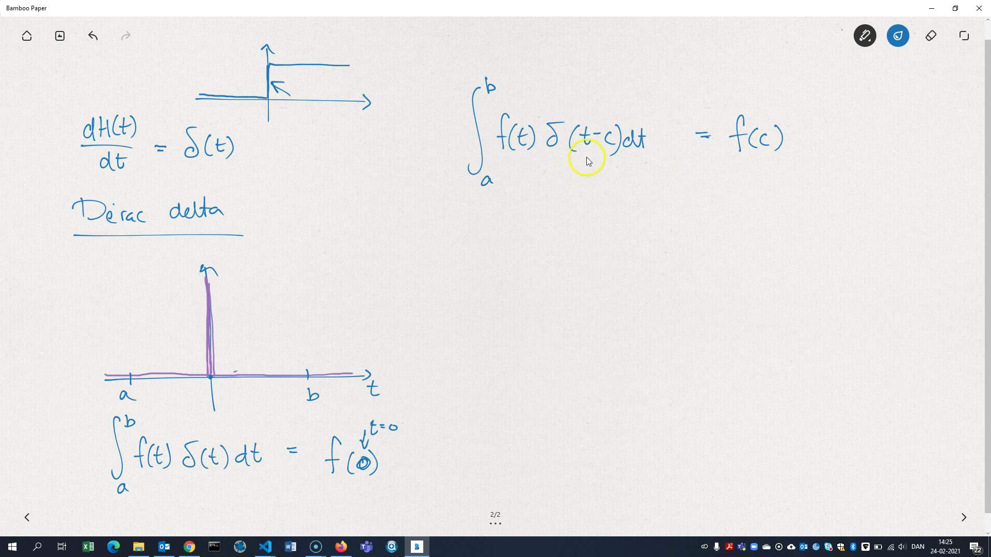
mouse_move(596, 106)
left_mouse_down()
mouse_move(592, 114)
mouse_move(629, 99)
left_mouse_up()
mouse_move(581, 154)
left_mouse_down()
mouse_move(607, 159)
mouse_move(597, 183)
mouse_move(592, 174)
left_mouse_up()
Write ∫₋∞^∞ δ(t)dt = 1 below the sifting formula.
mouse_move(514, 230)
left_mouse_down()
mouse_move(504, 294)
mouse_move(546, 303)
left_mouse_up()
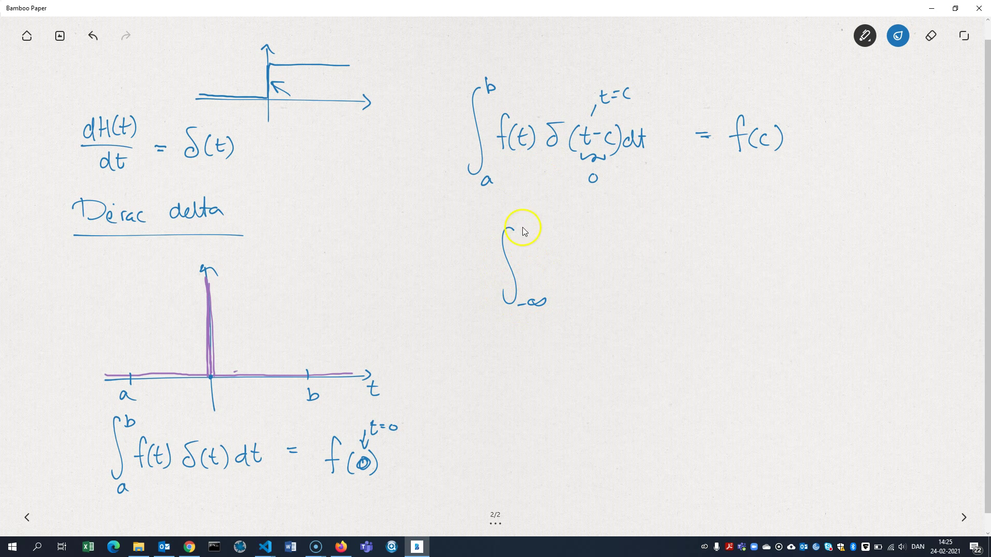
left_click_drag(518, 221, 539, 218)
left_click_drag(544, 260, 568, 260)
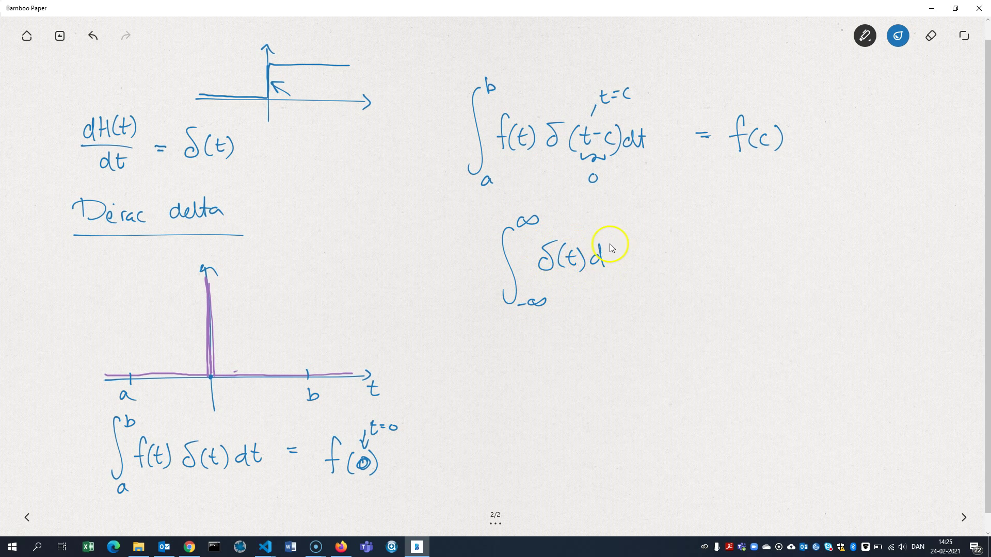
left_click_drag(647, 252, 658, 251)
left_click_drag(649, 257, 690, 264)
Write ∫₋₁³ δ(t)dt = 1 to the right of the first integral.
left_click_drag(767, 223, 755, 280)
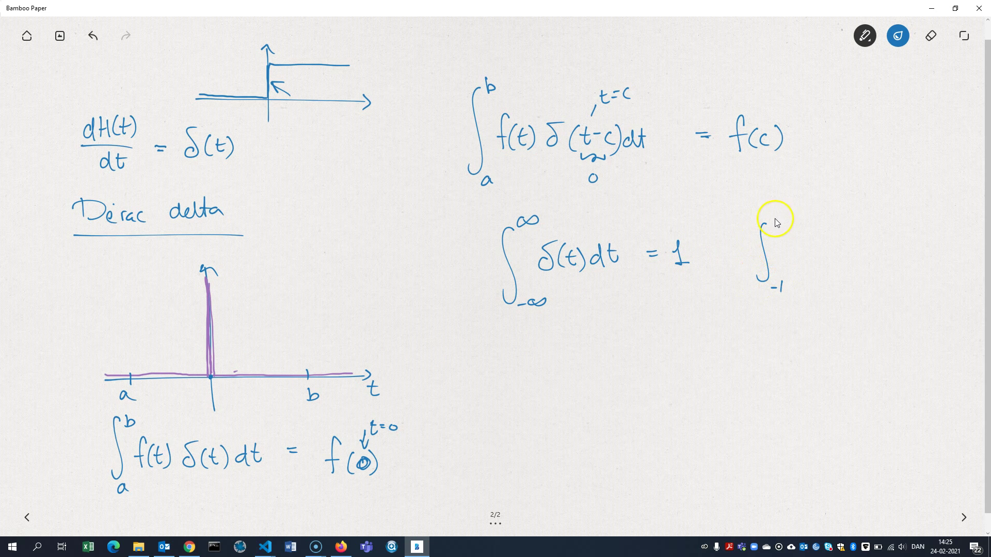
mouse_move(775, 218)
left_mouse_down()
mouse_move(788, 258)
mouse_move(812, 262)
left_mouse_up()
mouse_move(804, 247)
left_mouse_down()
mouse_move(819, 247)
mouse_move(821, 264)
mouse_move(848, 257)
left_mouse_up()
left_click_drag(841, 243, 871, 244)
left_click_drag(863, 251, 887, 257)
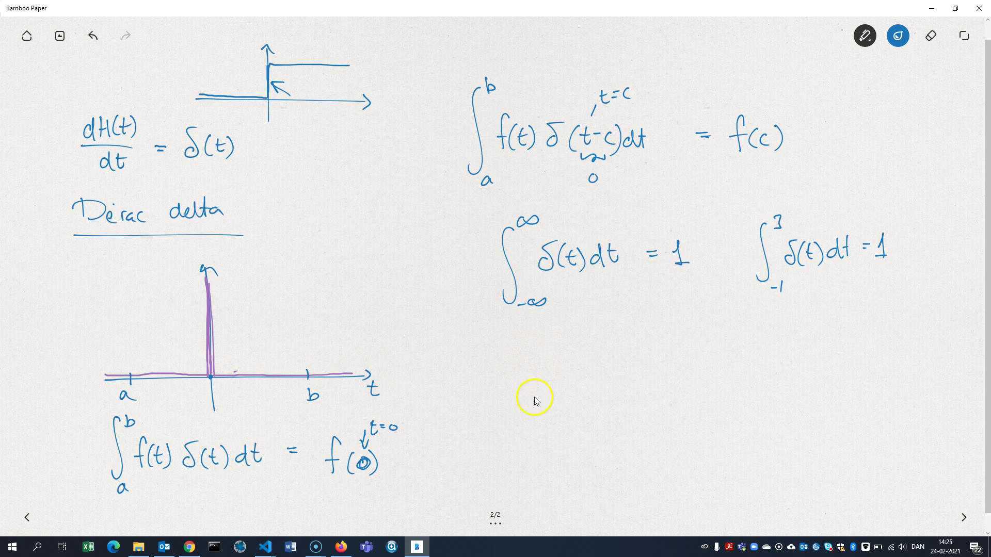
Draw arrowed axes with a bell curve, redrawing the curve, and label its area 1 with an arrow.
left_click_drag(520, 401, 736, 382)
left_click_drag(624, 332, 628, 463)
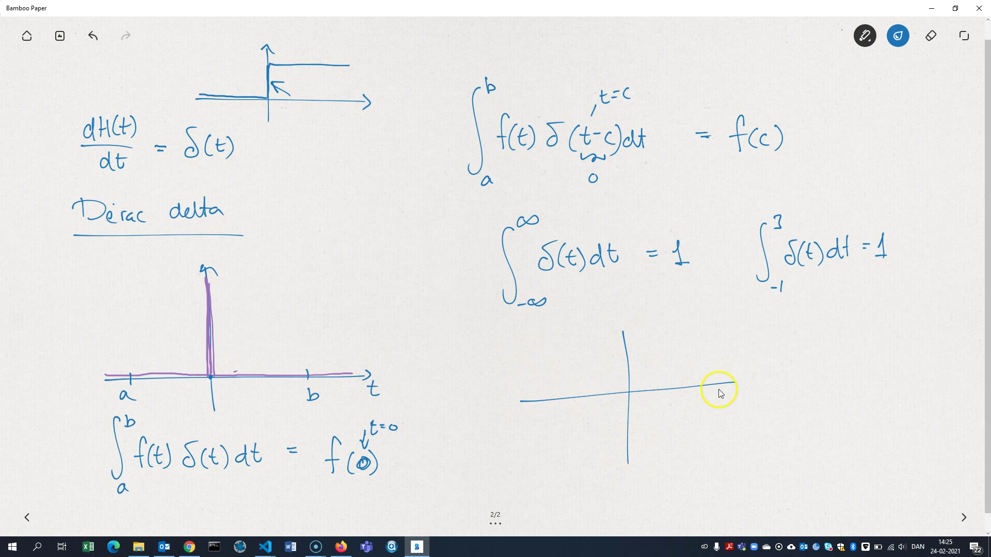
left_click_drag(740, 384, 731, 391)
mouse_move(503, 399)
left_mouse_down()
mouse_move(630, 342)
mouse_move(731, 375)
left_mouse_up()
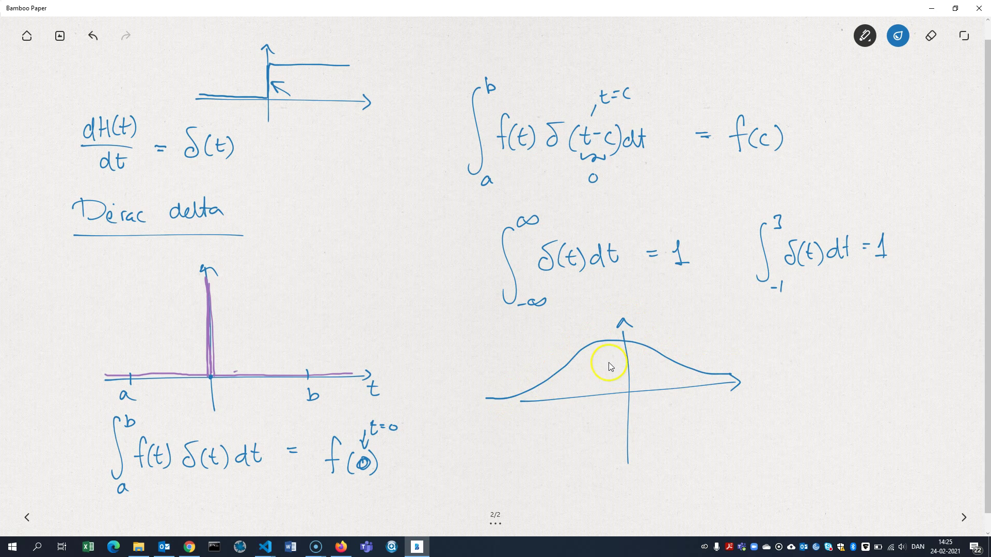
key("ctrl+z")
key("ctrl+z")
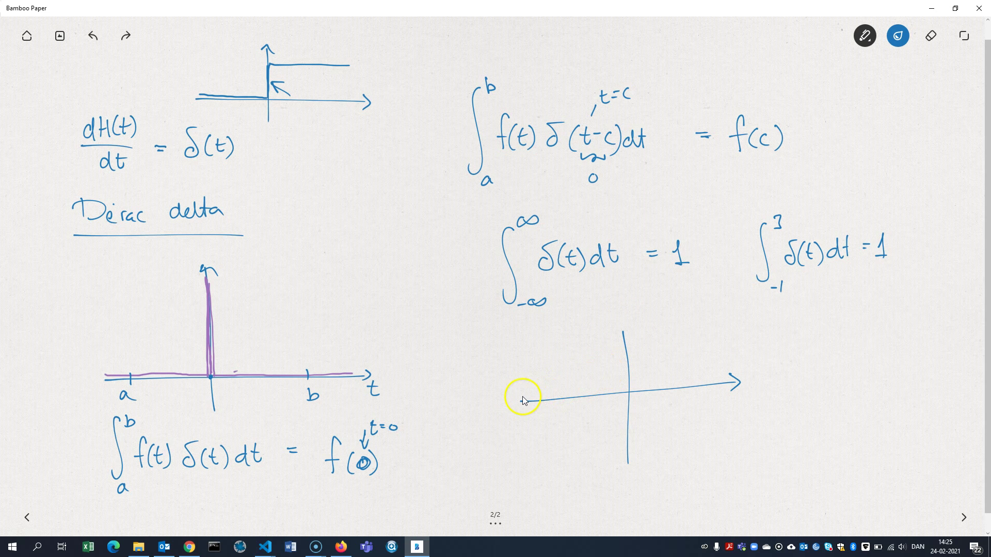
mouse_move(522, 396)
left_mouse_down()
mouse_move(655, 342)
mouse_move(736, 376)
left_mouse_up()
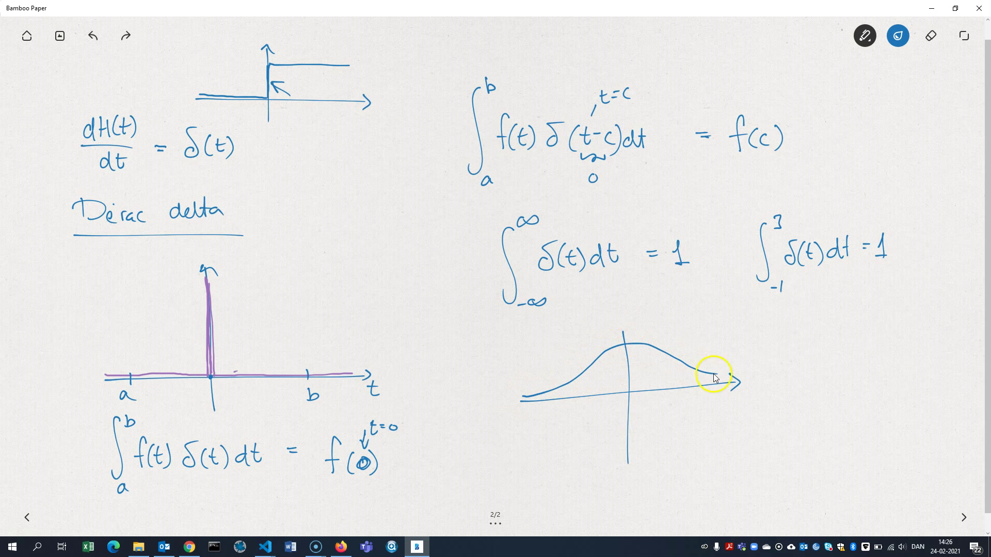
left_click_drag(619, 331, 632, 329)
mouse_move(687, 345)
left_mouse_down()
mouse_move(652, 365)
mouse_move(702, 346)
left_mouse_up()
left_click_drag(698, 346, 708, 346)
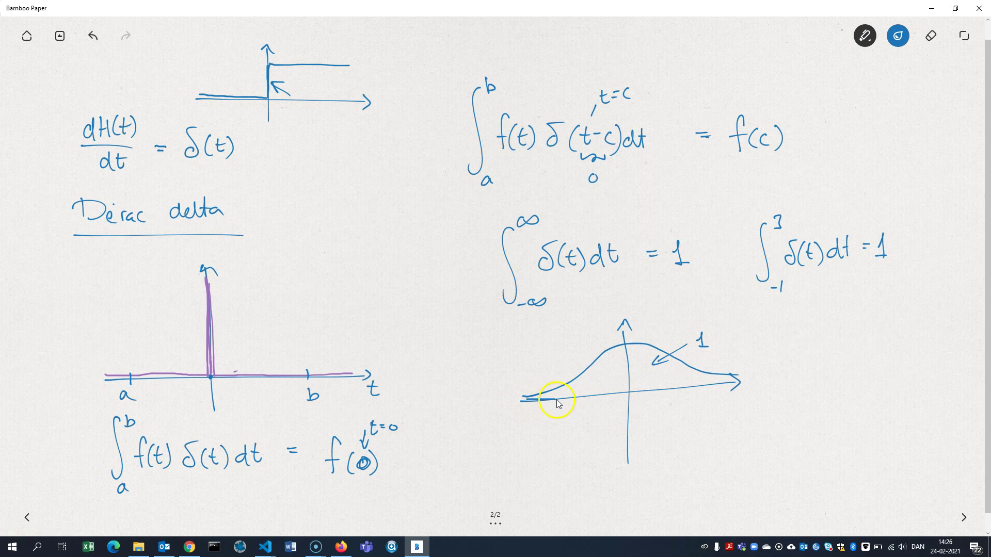
Sketch progressively narrower, taller peaks on the axes and circle the 1 label.
mouse_move(617, 352)
left_mouse_down()
mouse_move(645, 337)
mouse_move(665, 375)
mouse_move(736, 376)
left_mouse_up()
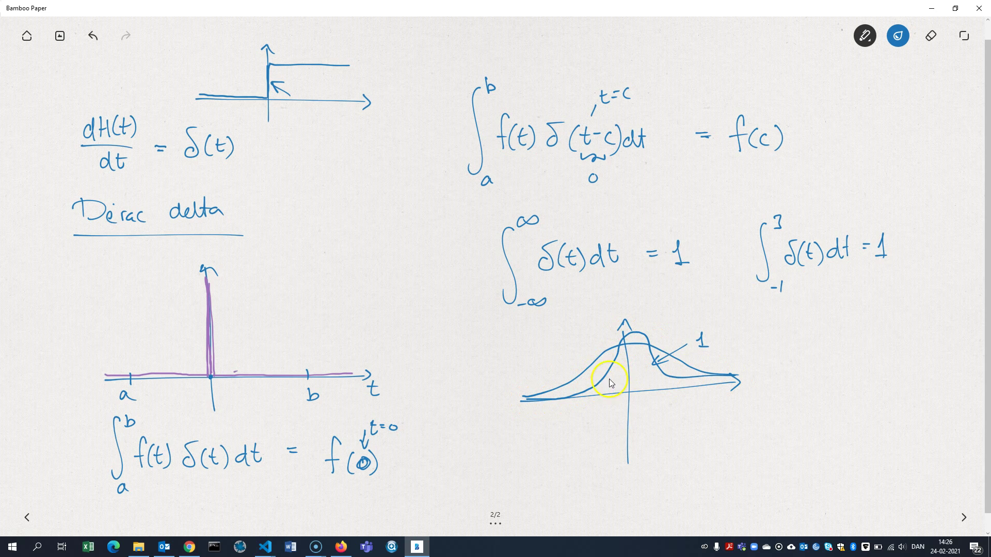
left_click_drag(610, 376, 565, 395)
mouse_move(630, 326)
left_mouse_down()
mouse_move(641, 383)
mouse_move(673, 396)
left_mouse_up()
mouse_move(626, 343)
left_mouse_down()
mouse_move(633, 318)
mouse_move(642, 387)
left_mouse_up()
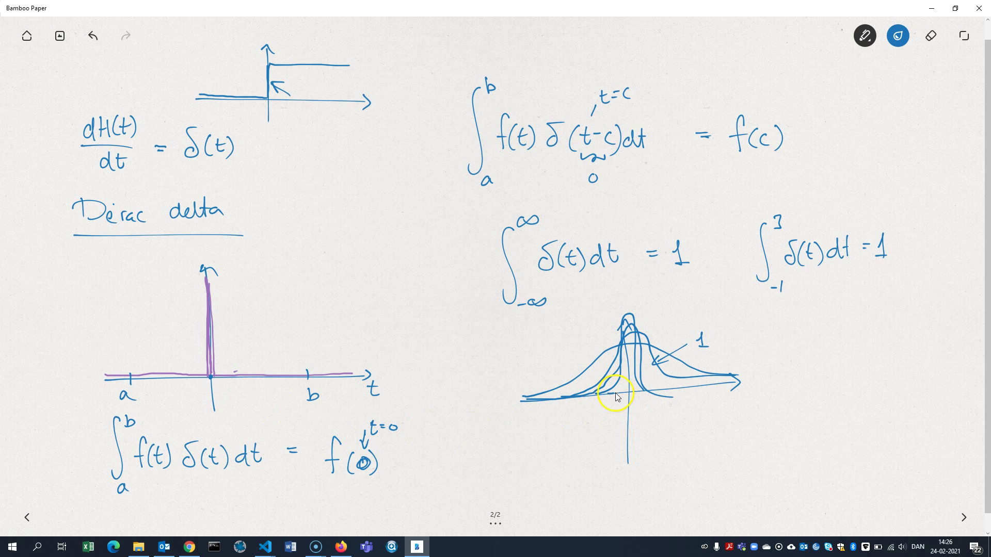
mouse_move(616, 396)
left_mouse_down()
mouse_move(621, 308)
mouse_move(644, 384)
mouse_move(677, 396)
left_mouse_up()
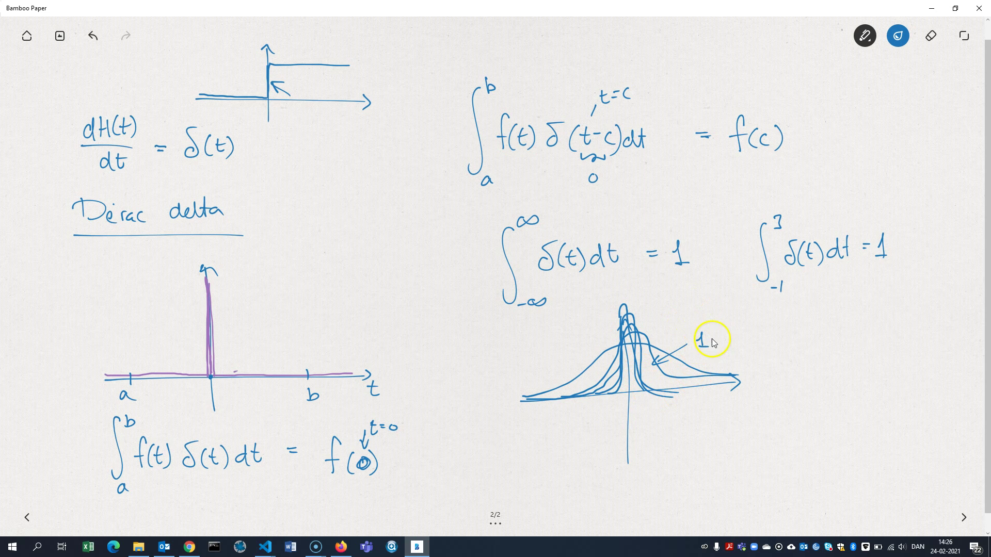
left_click_drag(699, 357, 692, 328)
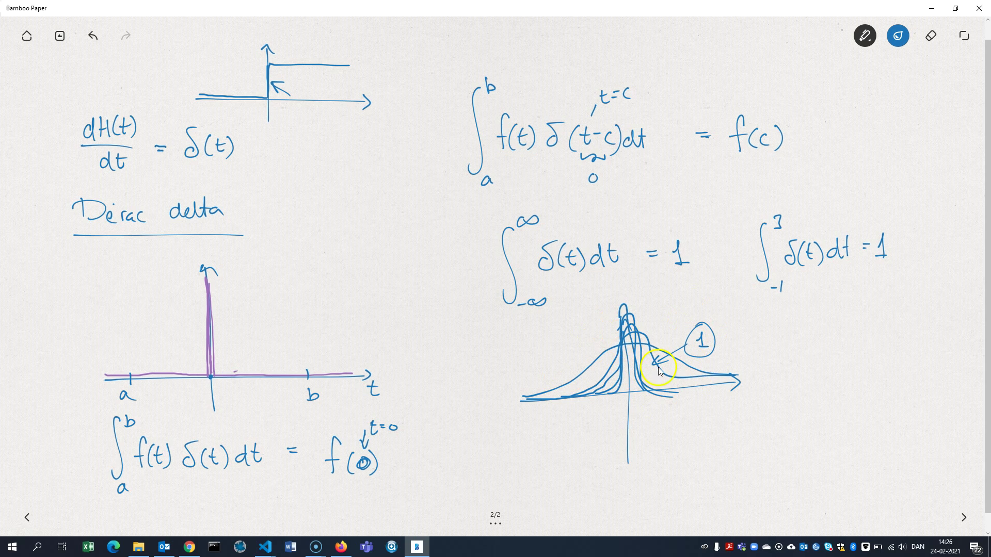